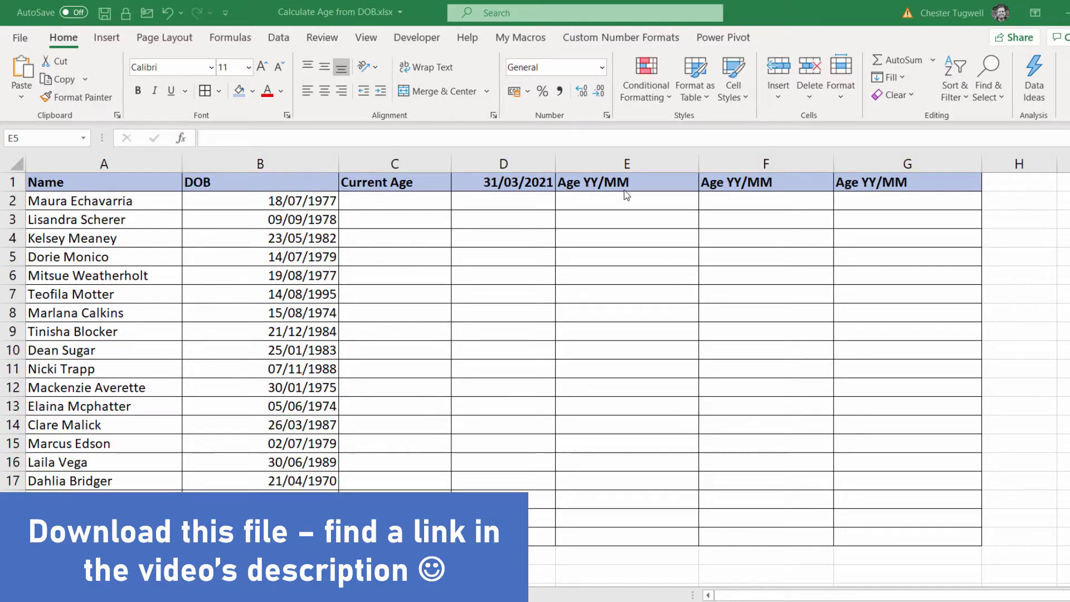
# Select cell C2, the first Current Age cell beside the DOB list.
pyautogui.click(379, 202)
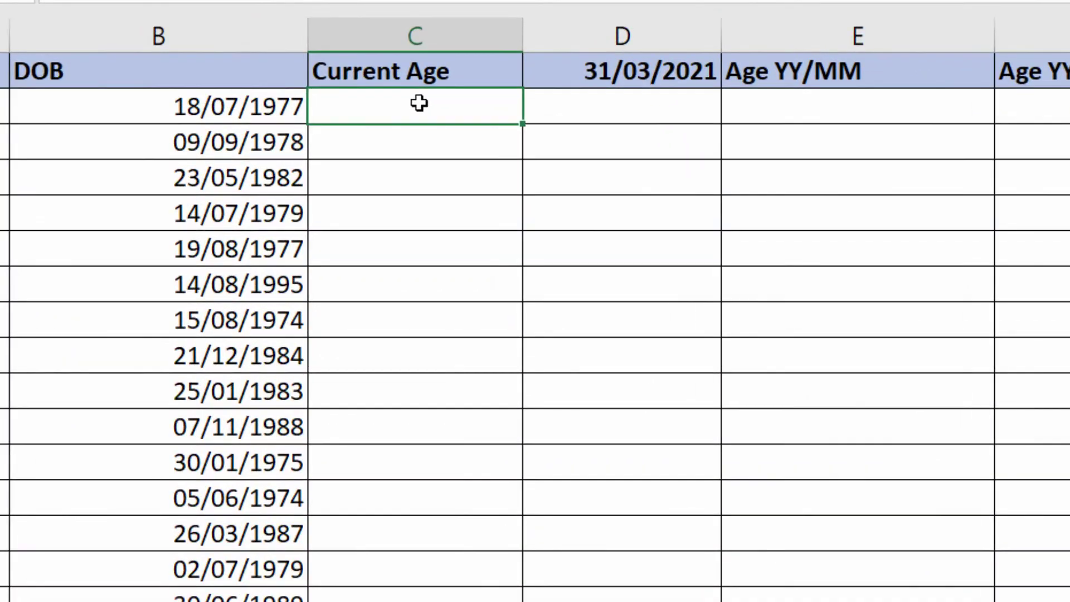
# Enter =TODAY() in C2 so it shows today's date, 25/01/2021.
pyautogui.write('=toda')
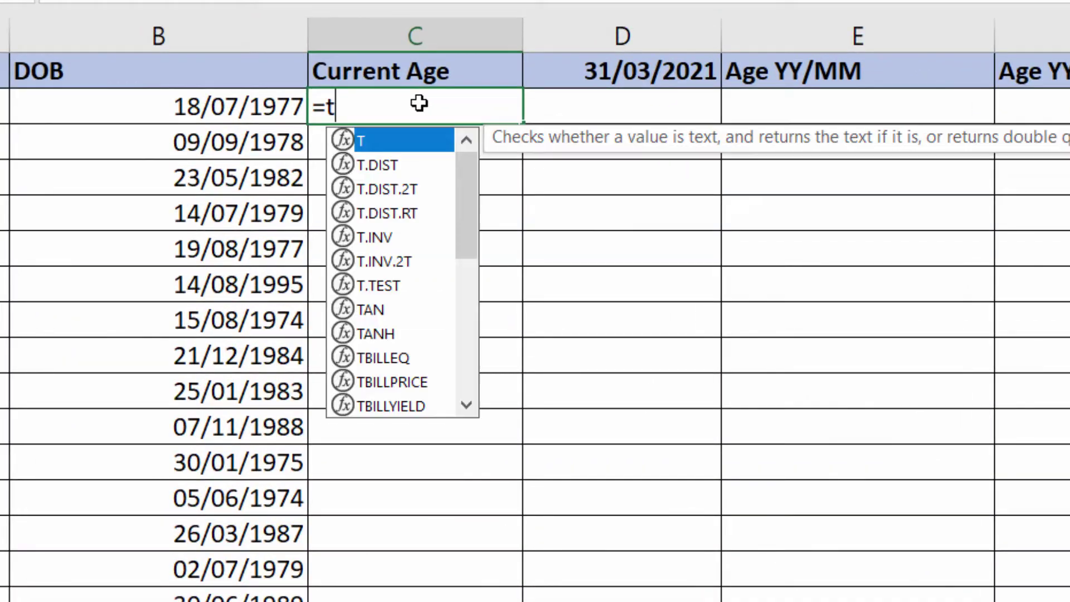
pyautogui.write('y')
pyautogui.press('BackSpace')
pyautogui.press('BackSpace')
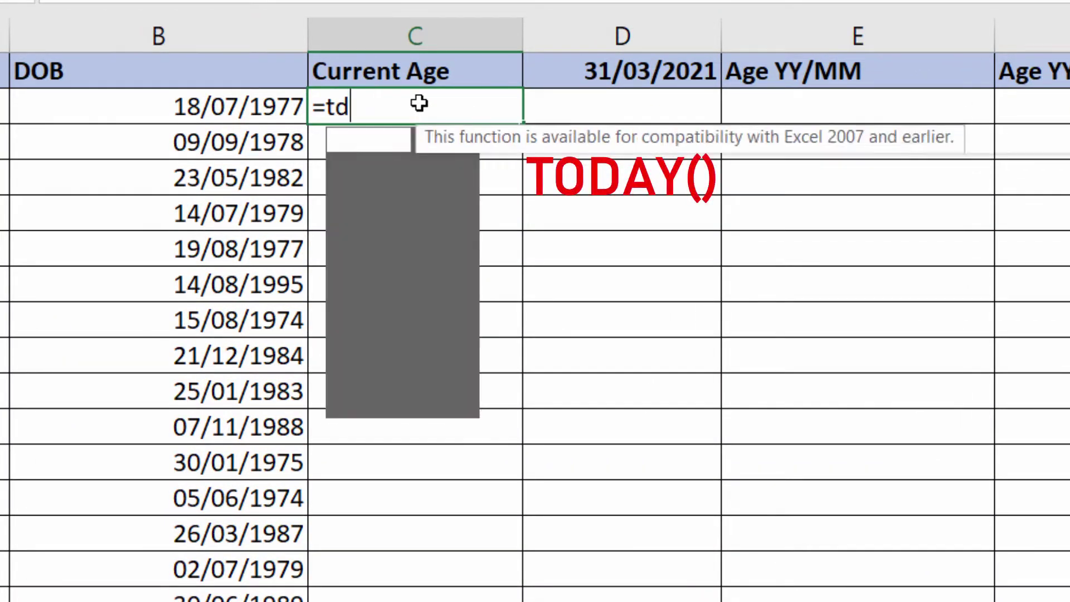
pyautogui.press('BackSpace')
pyautogui.write('oday')
pyautogui.doubleClick(402, 140)
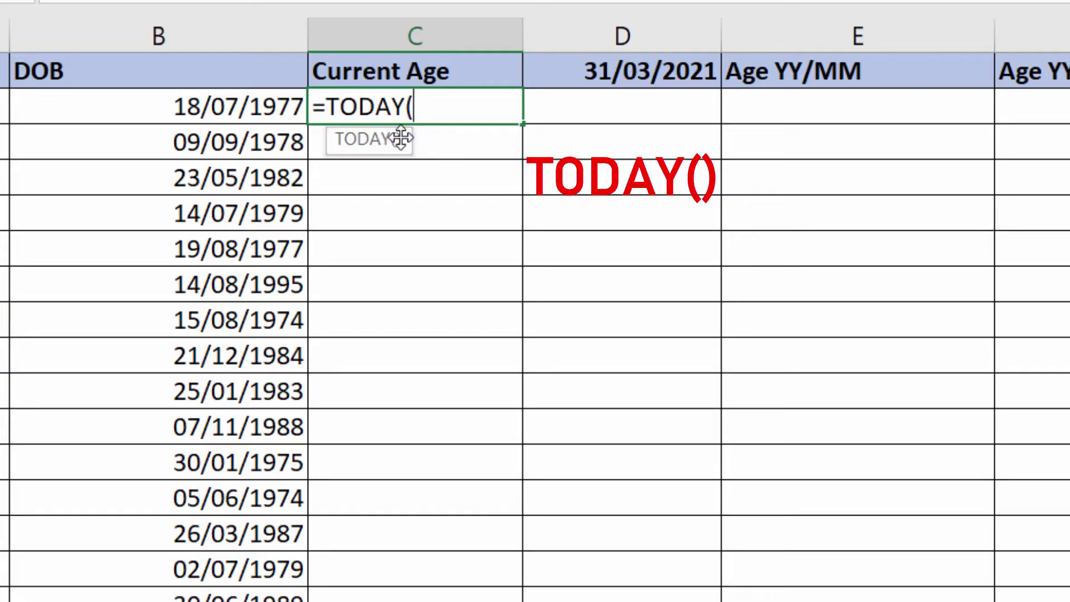
pyautogui.write(')')
pyautogui.press('Return')
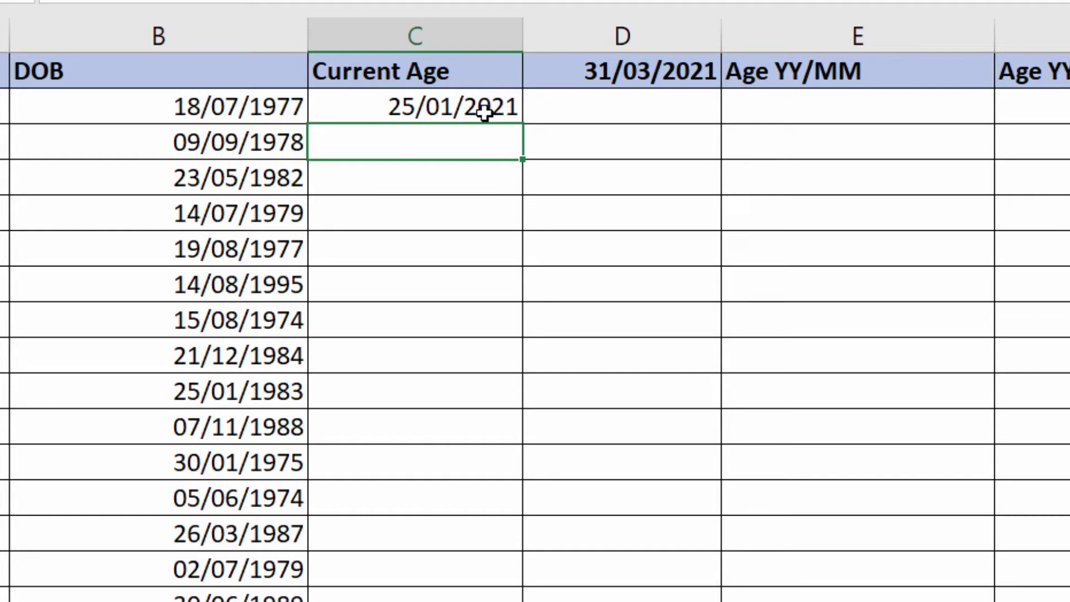
# Change C2's formula to =YEARFRAC(B2,TODAY()), the years from the B2 birth date to today.
pyautogui.doubleClick(444, 110)
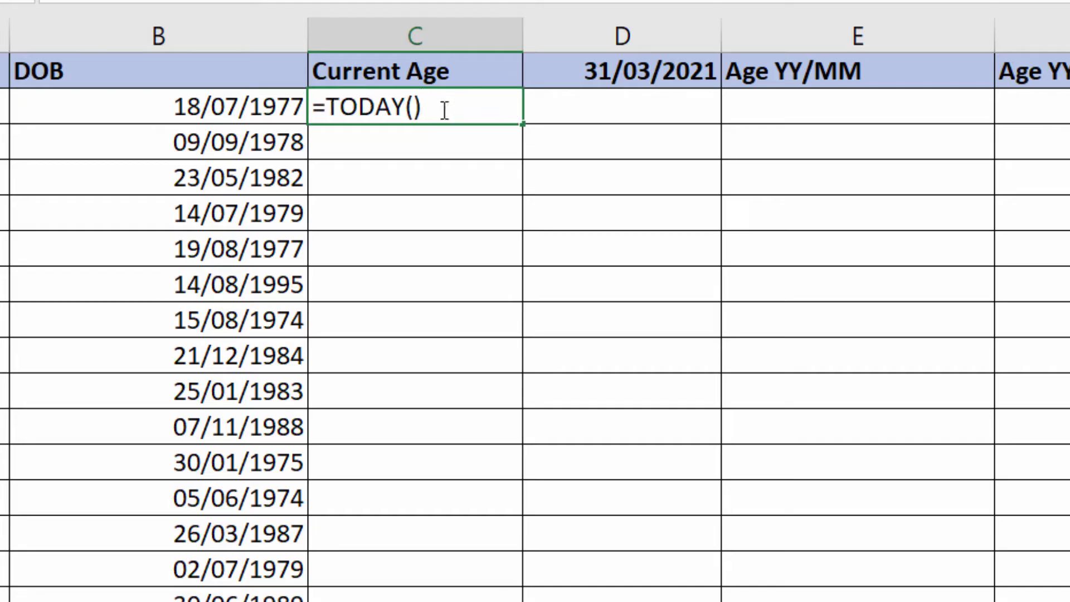
pyautogui.click(328, 107)
pyautogui.write('YEAR')
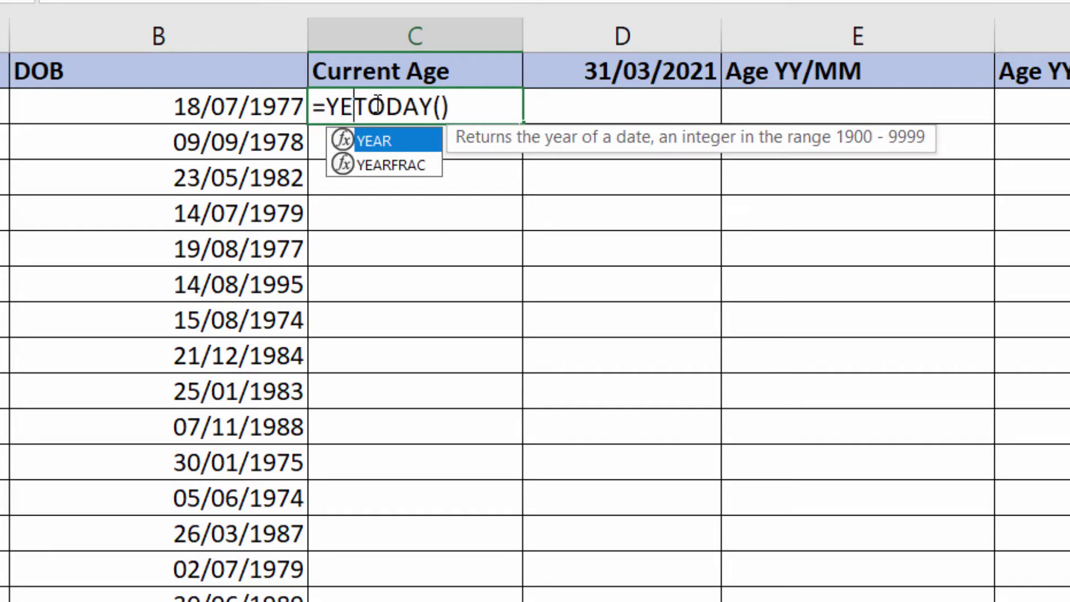
pyautogui.write('FRAC')
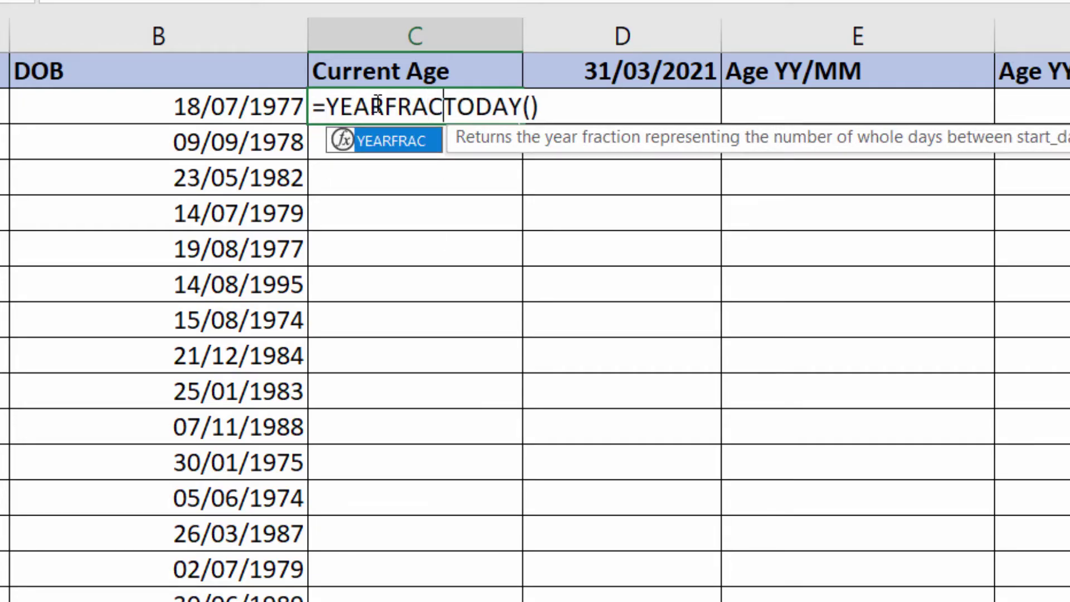
pyautogui.write('(')
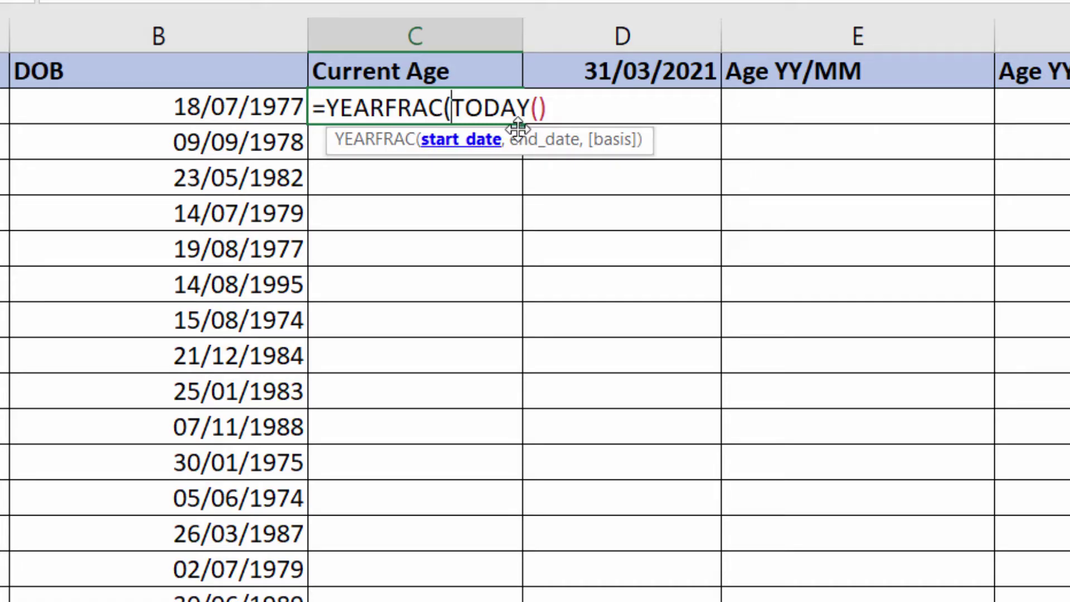
pyautogui.click(234, 107)
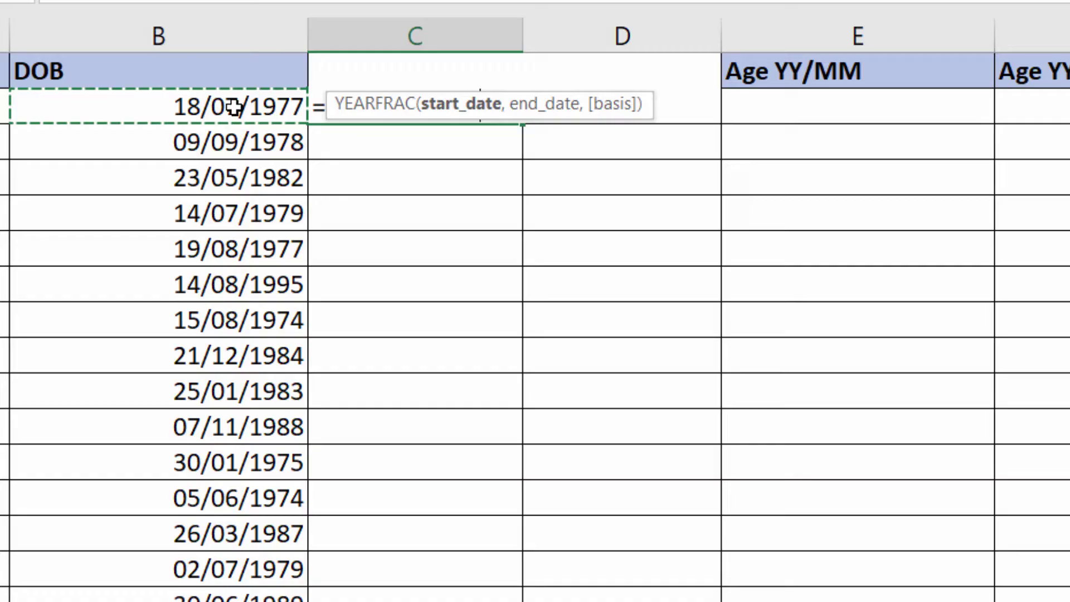
pyautogui.moveTo(560, 112); pyautogui.dragTo(559, 210)
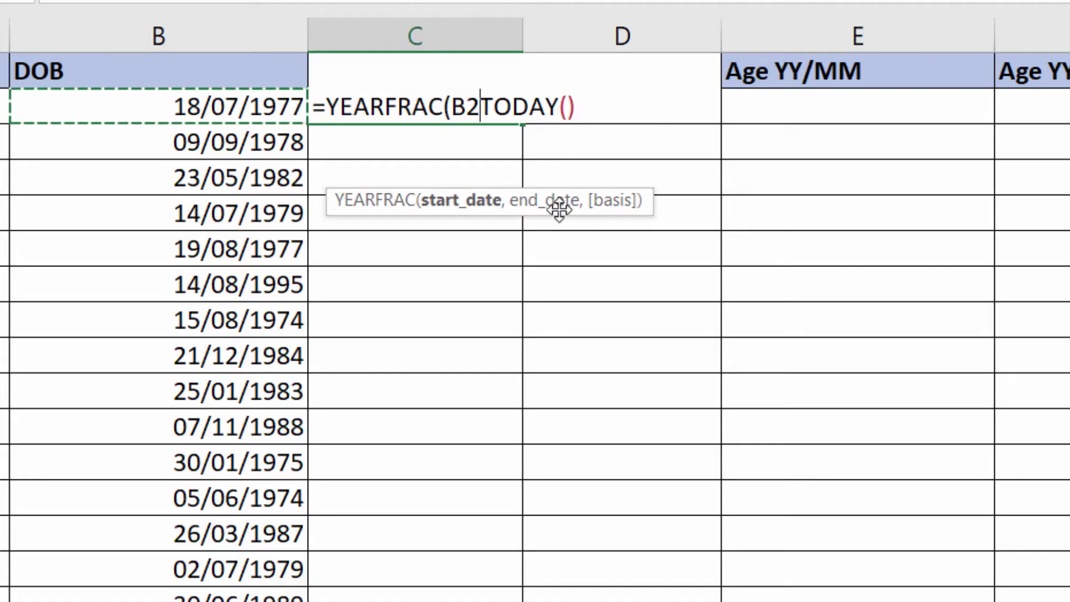
pyautogui.write(',')
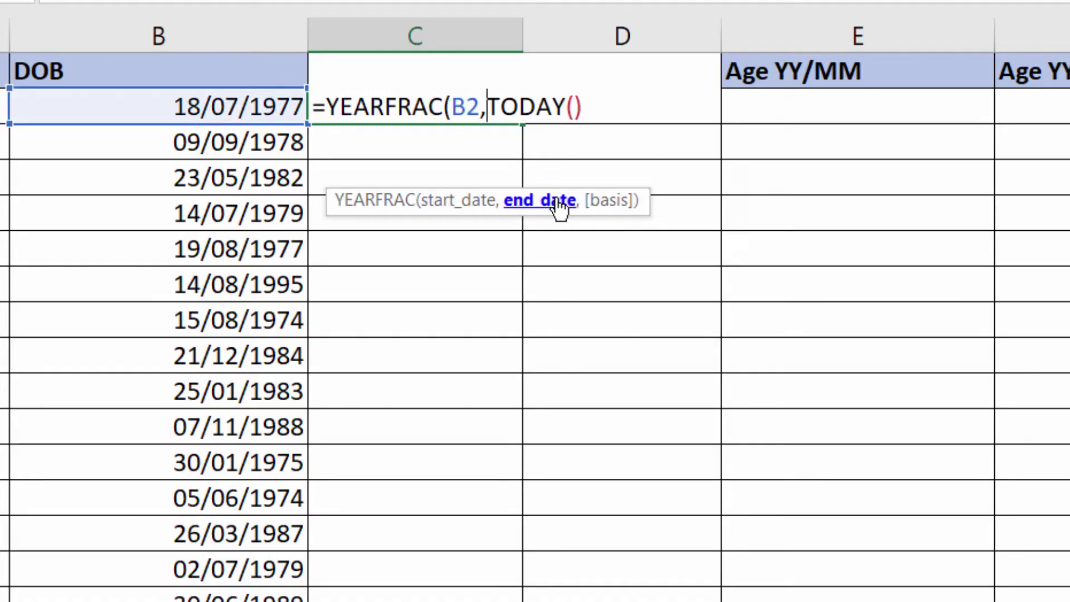
pyautogui.click(609, 107)
pyautogui.write(')')
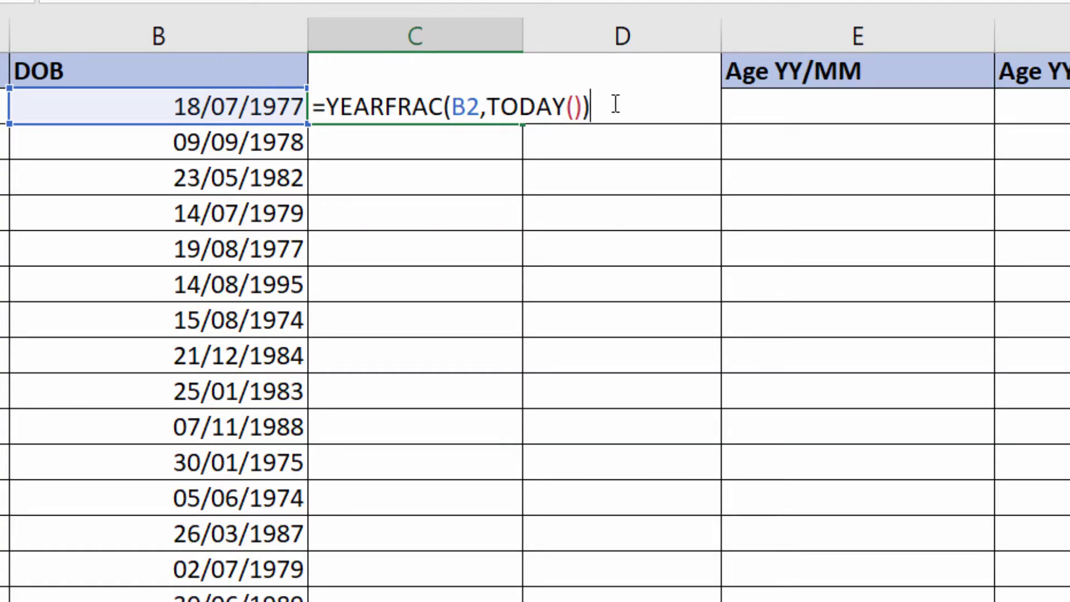
pyautogui.press('Return')
pyautogui.click(506, 97)
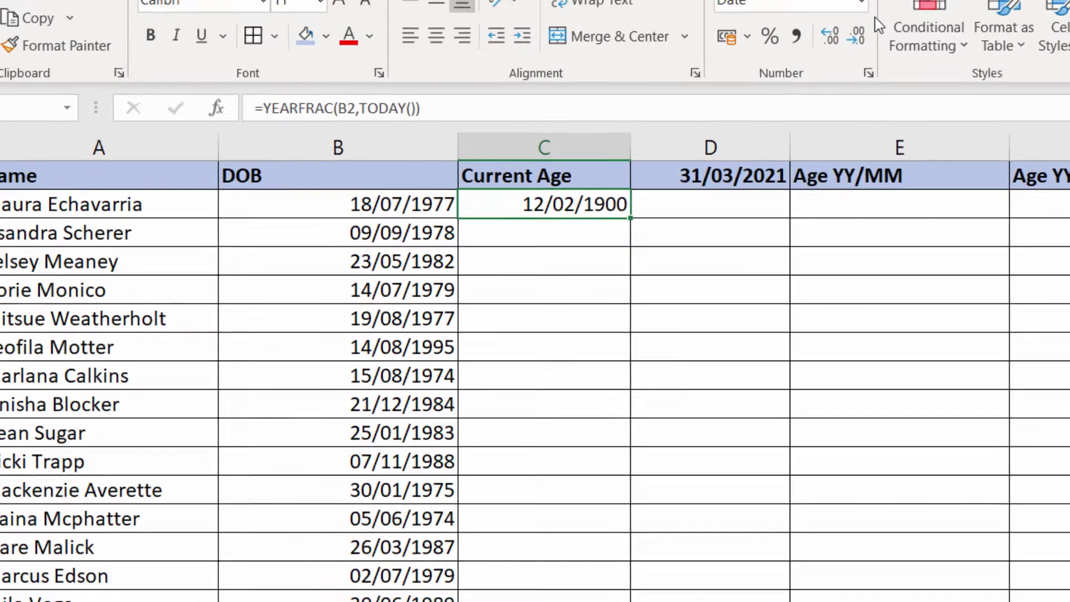
# Format C2 as General so it shows 43.51944444 instead of a date.
pyautogui.click(880, 53)
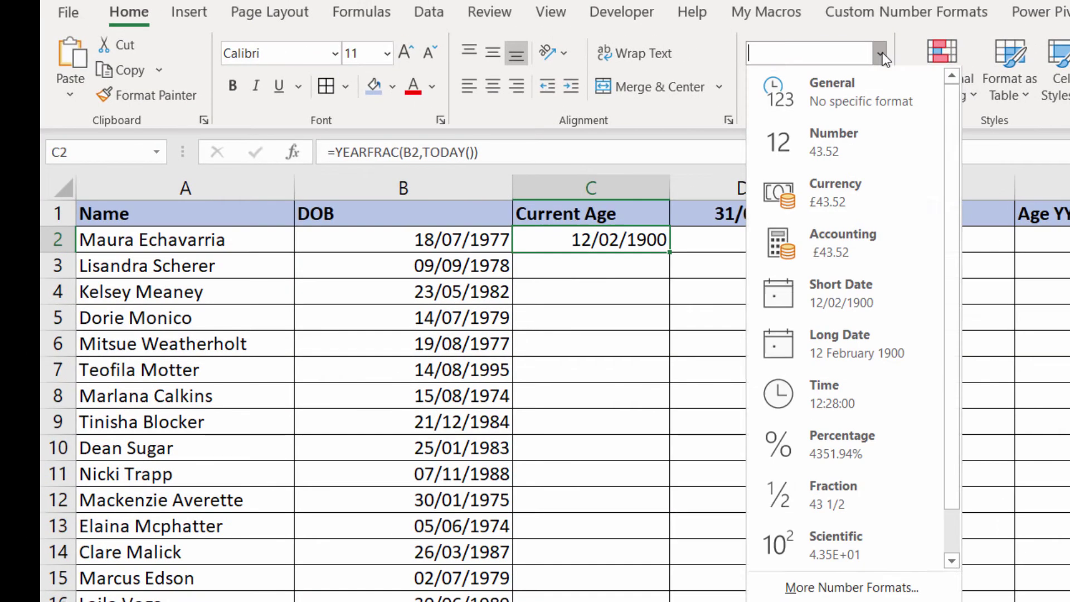
pyautogui.click(849, 85)
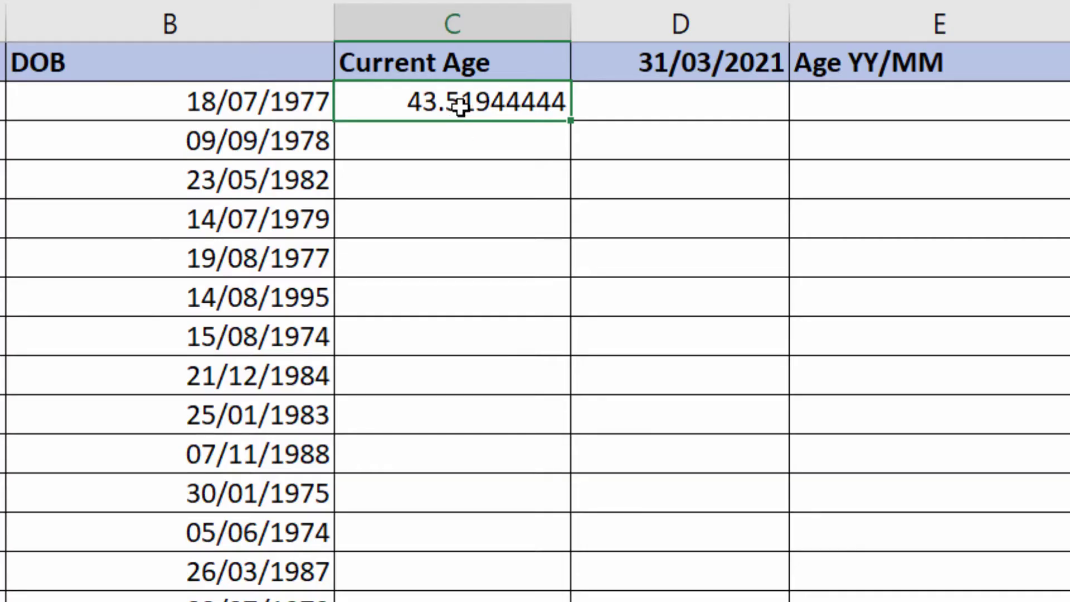
# Wrap C2's formula in INT() so it shows the whole-year age, 43.
pyautogui.doubleClick(460, 110)
pyautogui.click(359, 96)
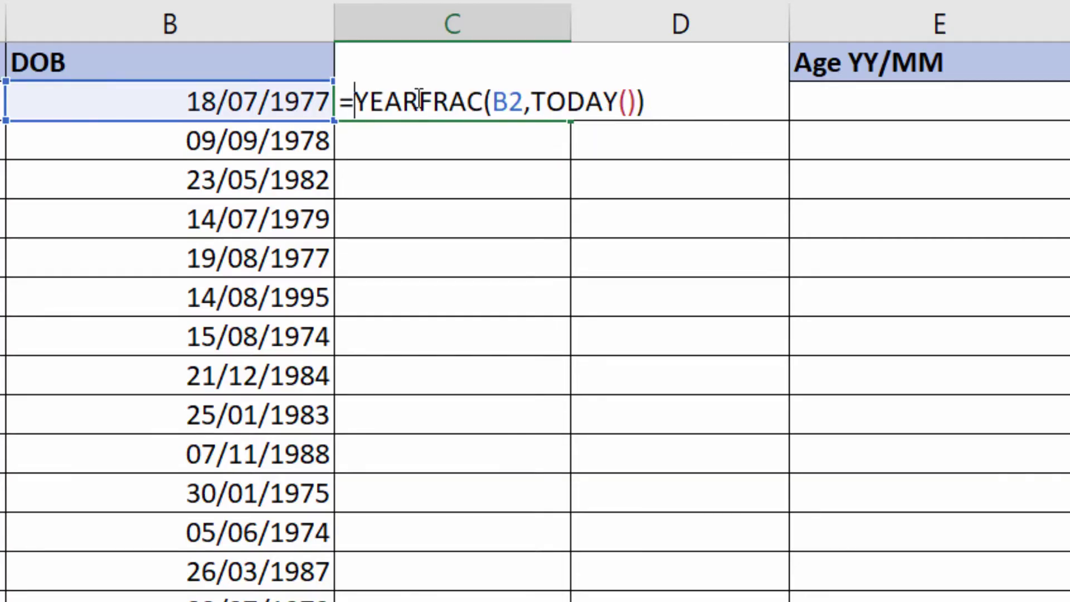
pyautogui.write('INT')
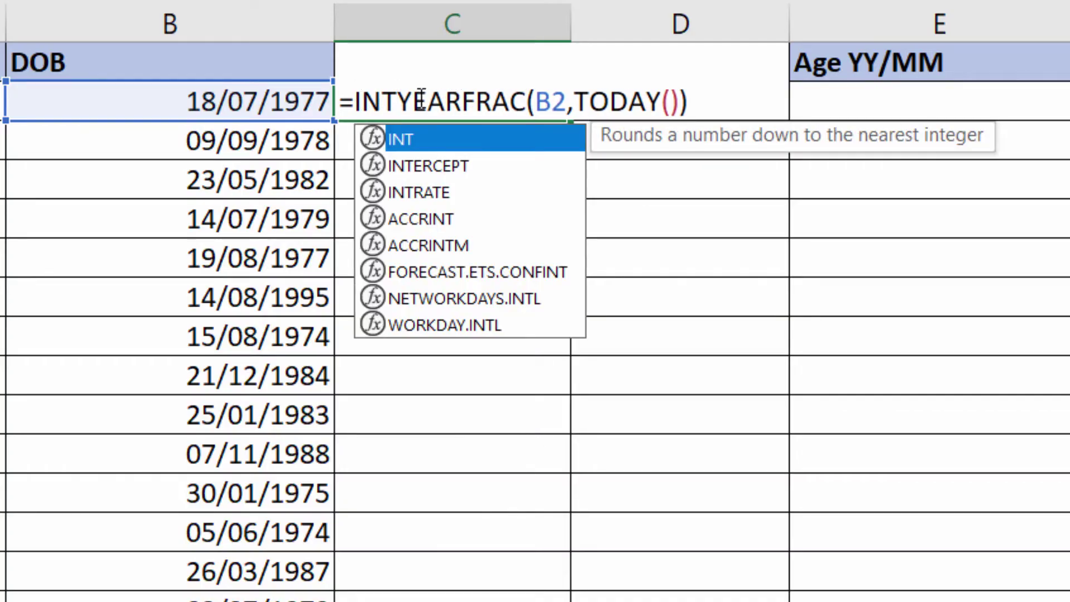
pyautogui.write('(')
pyautogui.click(716, 103)
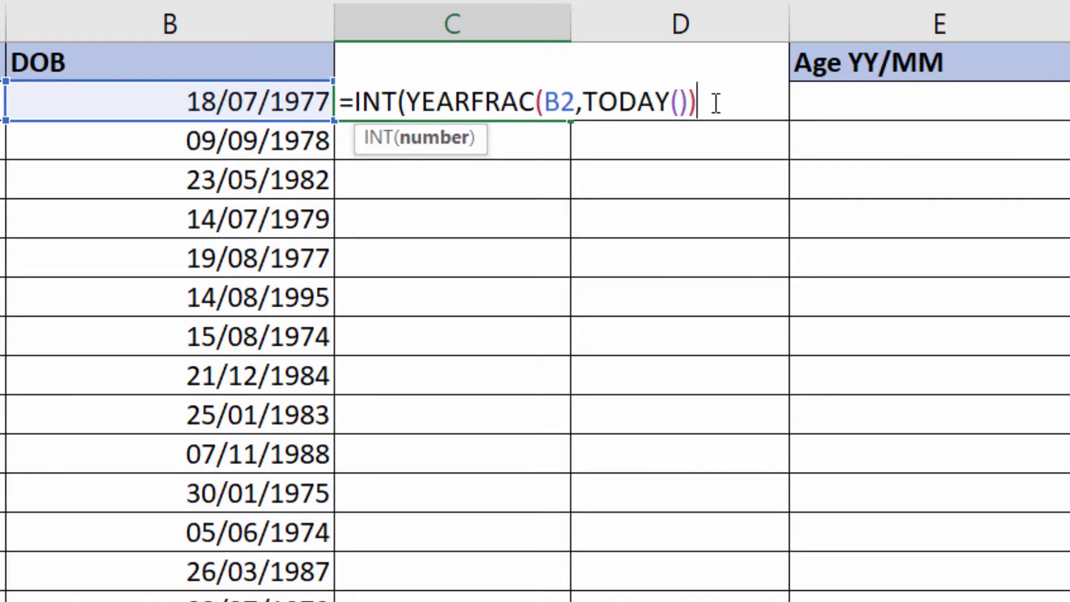
pyautogui.write(')')
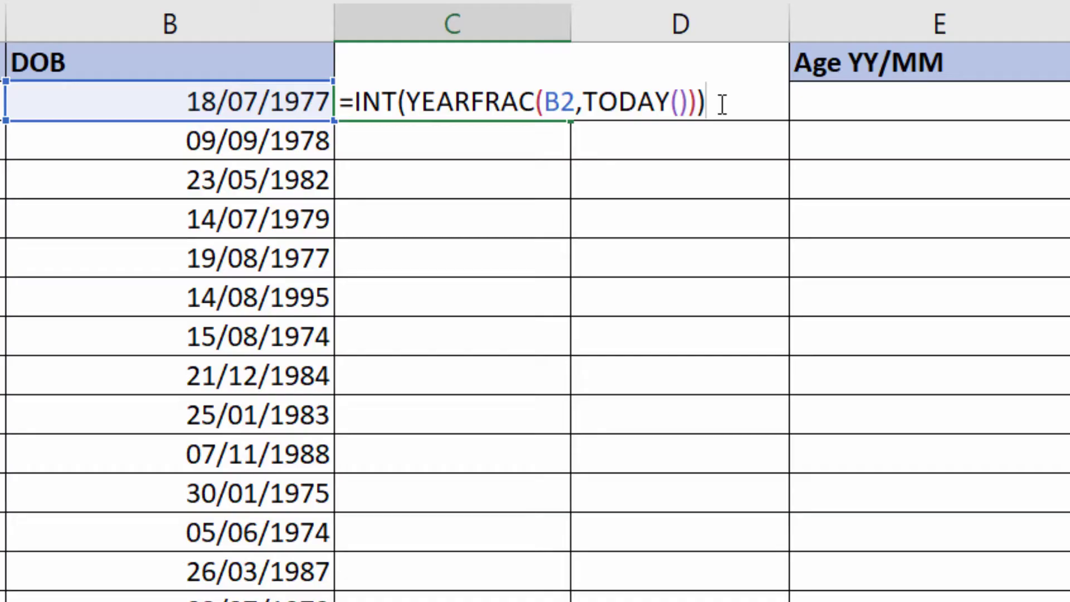
pyautogui.press('Return')
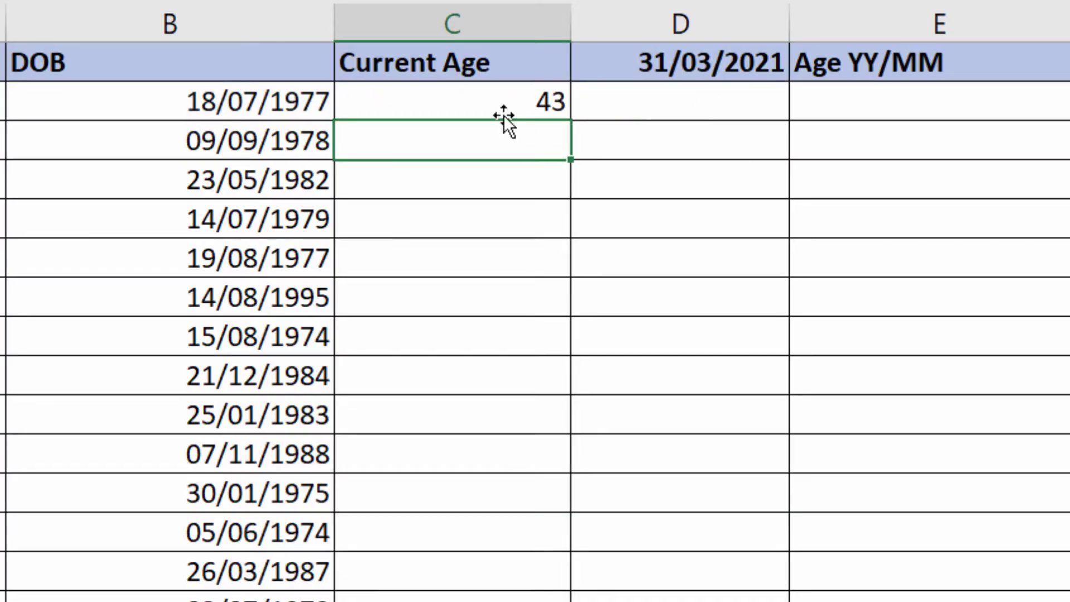
# Fill the whole-year age formula down C2:C20 and widen column D to fit its date header.
pyautogui.click(504, 109)
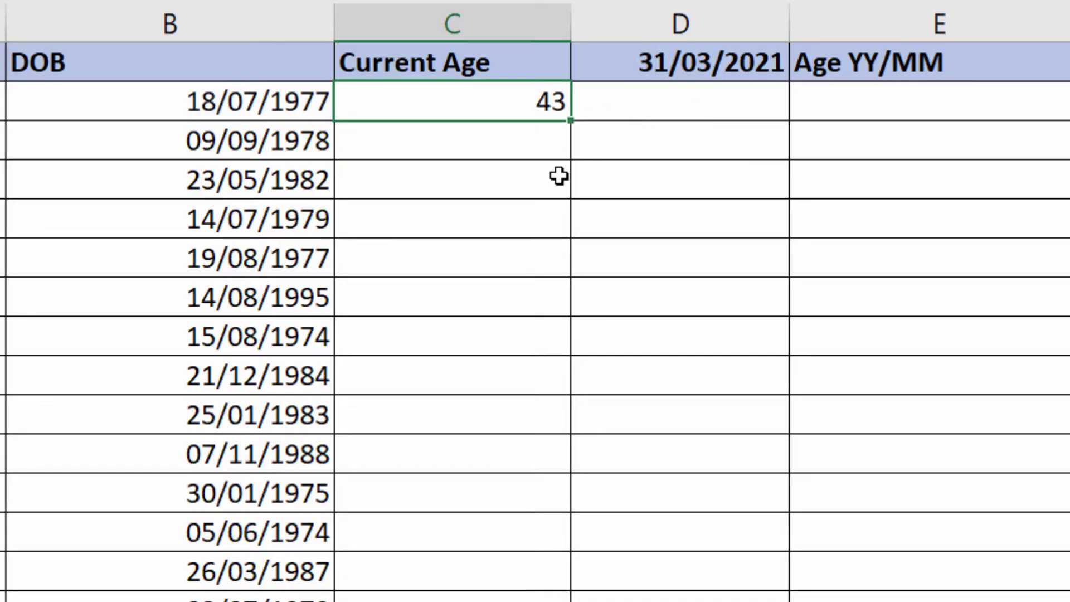
pyautogui.doubleClick(586, 113)
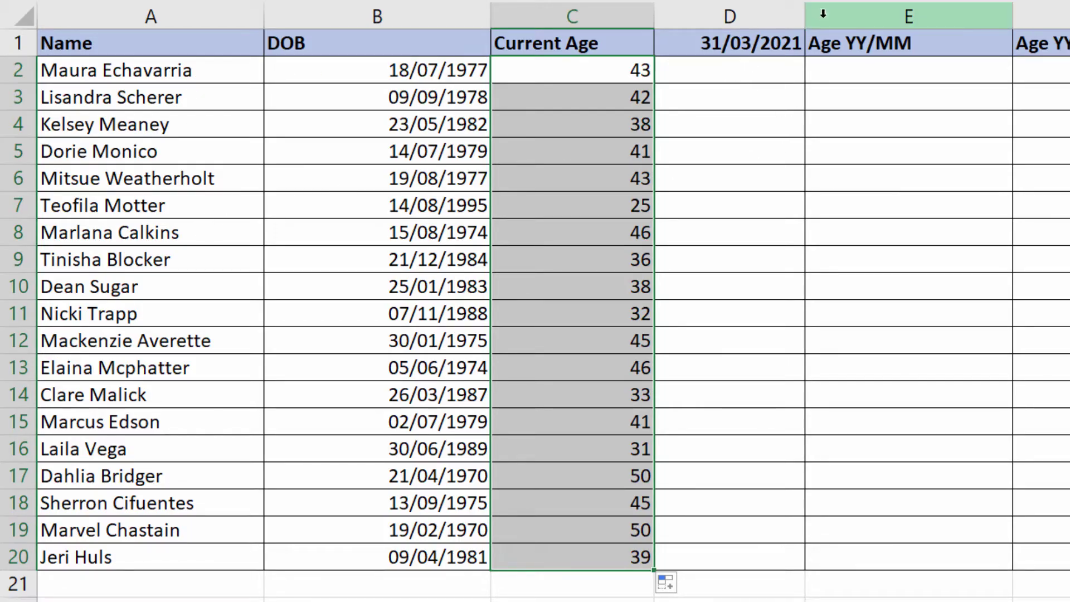
pyautogui.moveTo(805, 17); pyautogui.dragTo(829, 17)
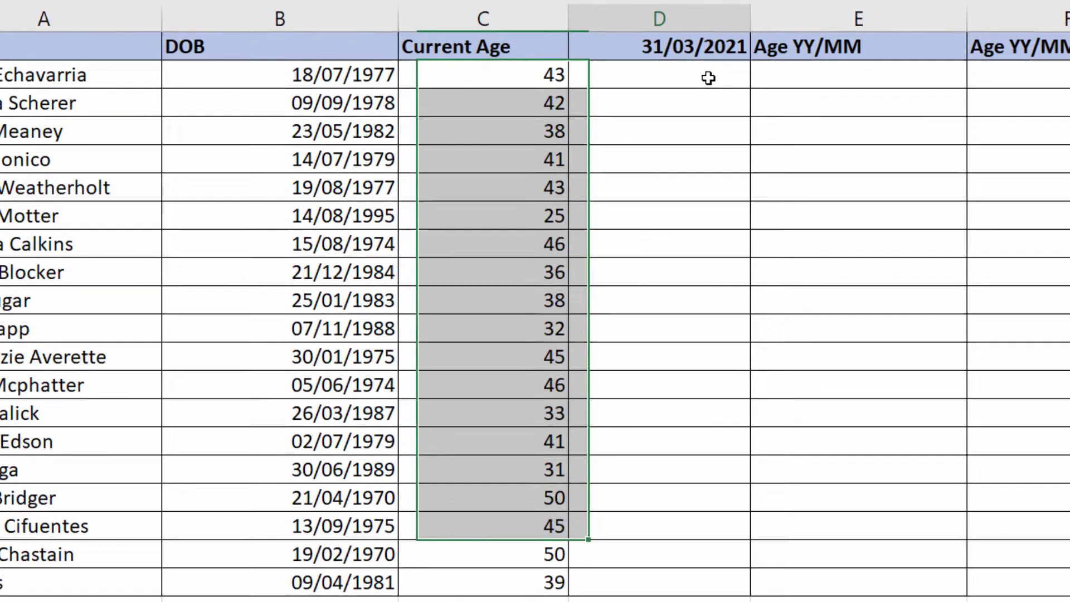
pyautogui.click(788, 73)
# Enter =YEARFRAC(B2,$D$1) in D2, locking the fixed date 31/03/2021 in D1.
pyautogui.write('=')
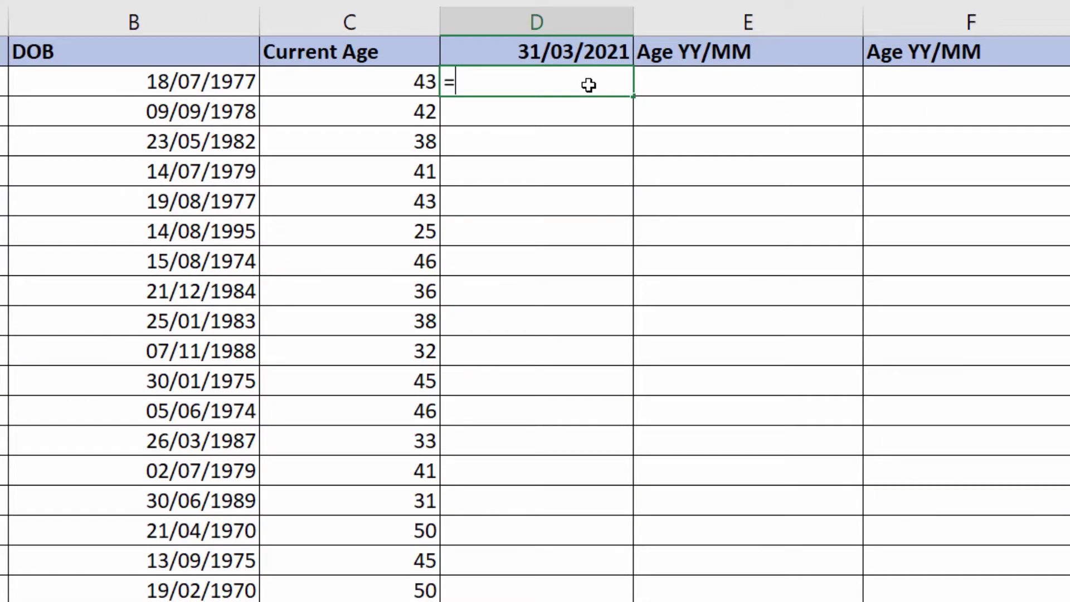
pyautogui.write('year')
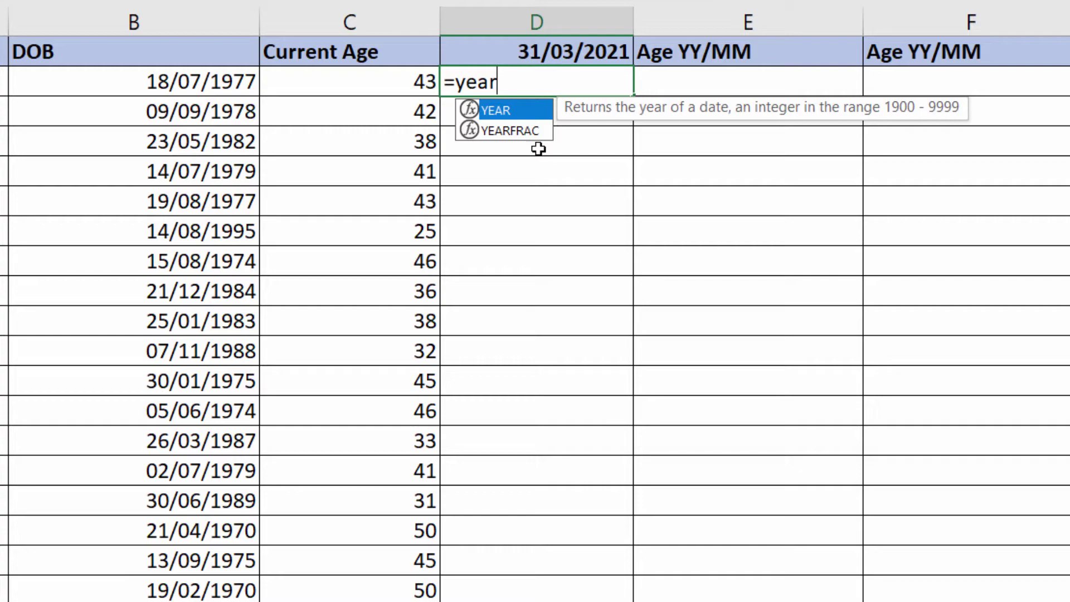
pyautogui.doubleClick(536, 131)
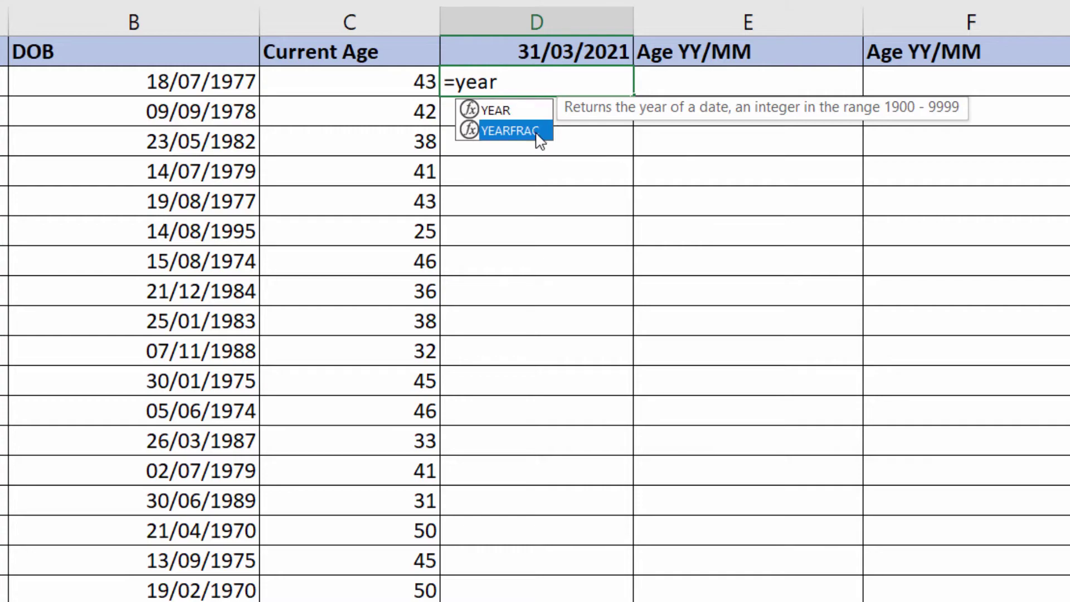
pyautogui.click(139, 88)
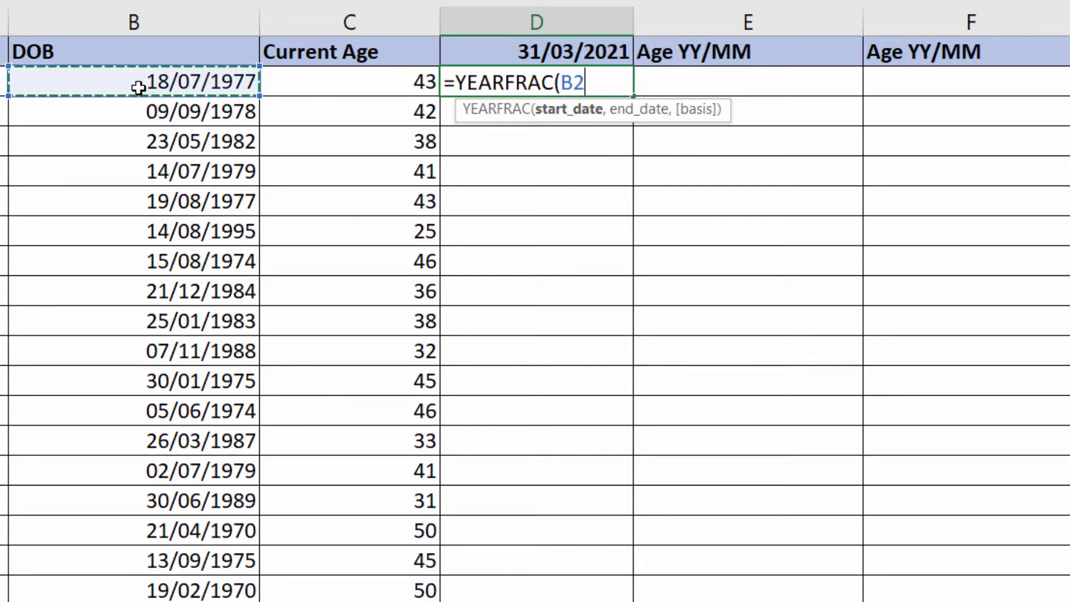
pyautogui.write(',')
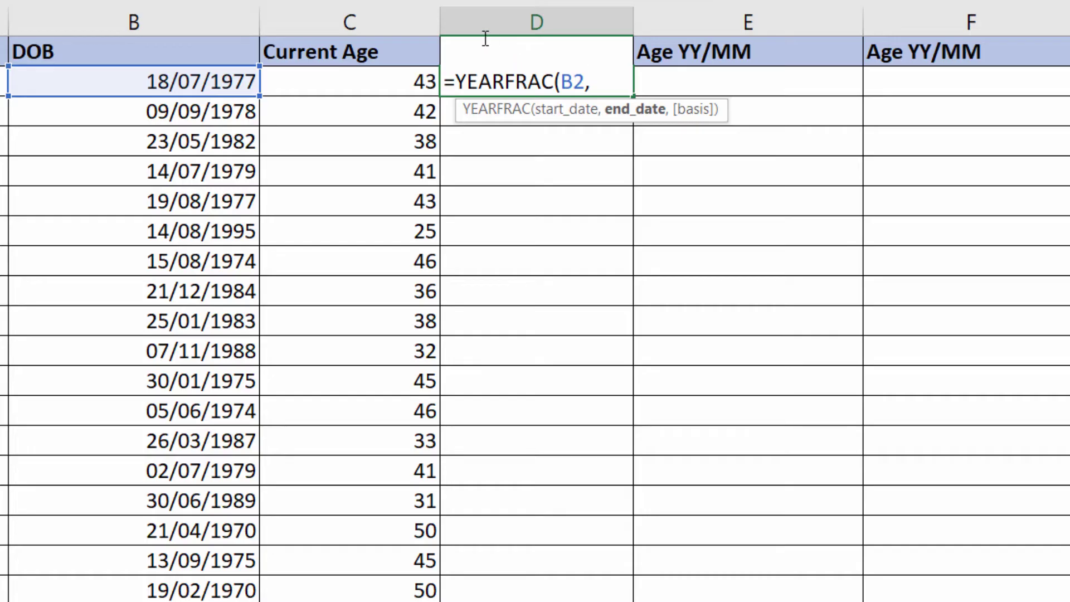
pyautogui.write('D1')
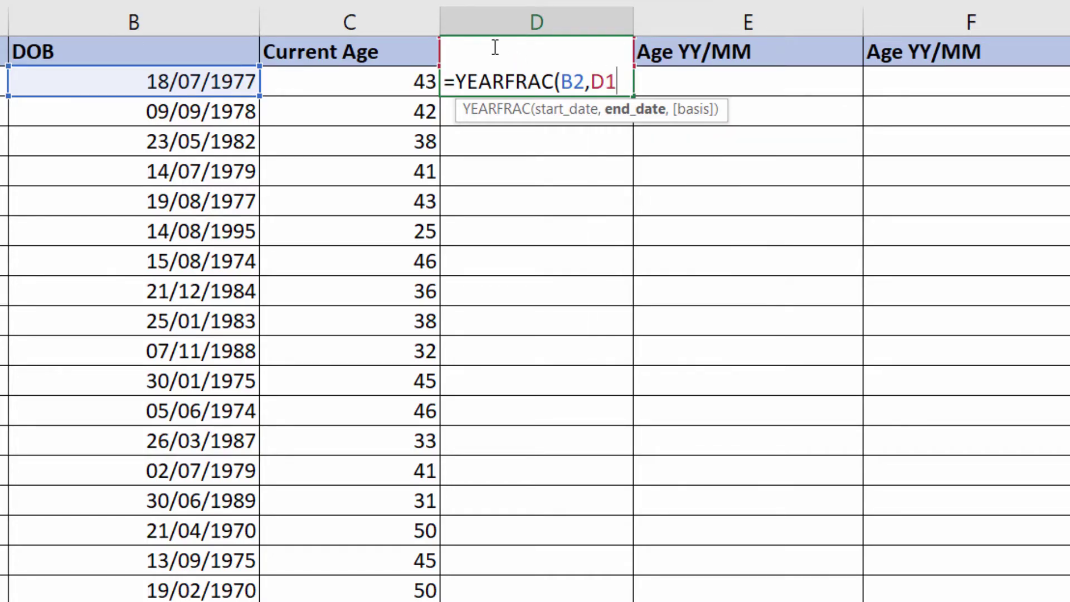
pyautogui.press('F4')
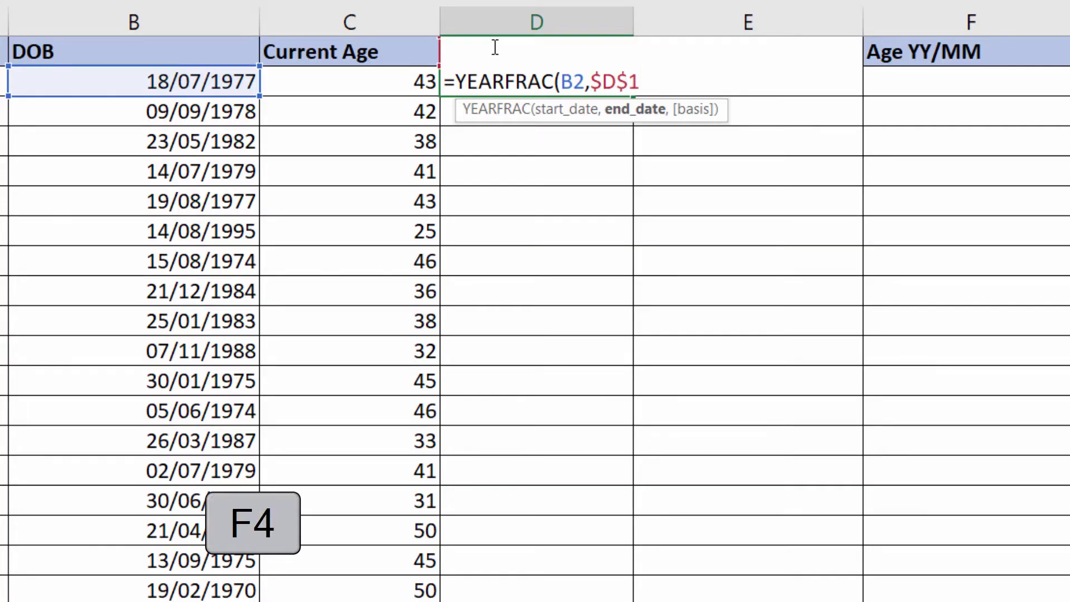
pyautogui.press('F4')
pyautogui.press('F4')
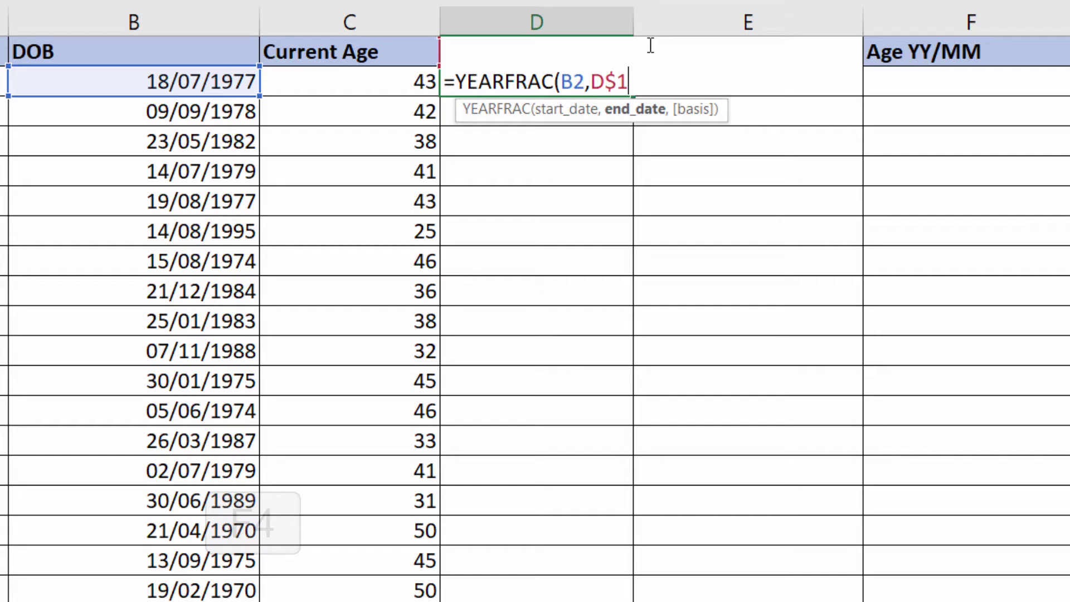
pyautogui.press('F4')
pyautogui.click(592, 82)
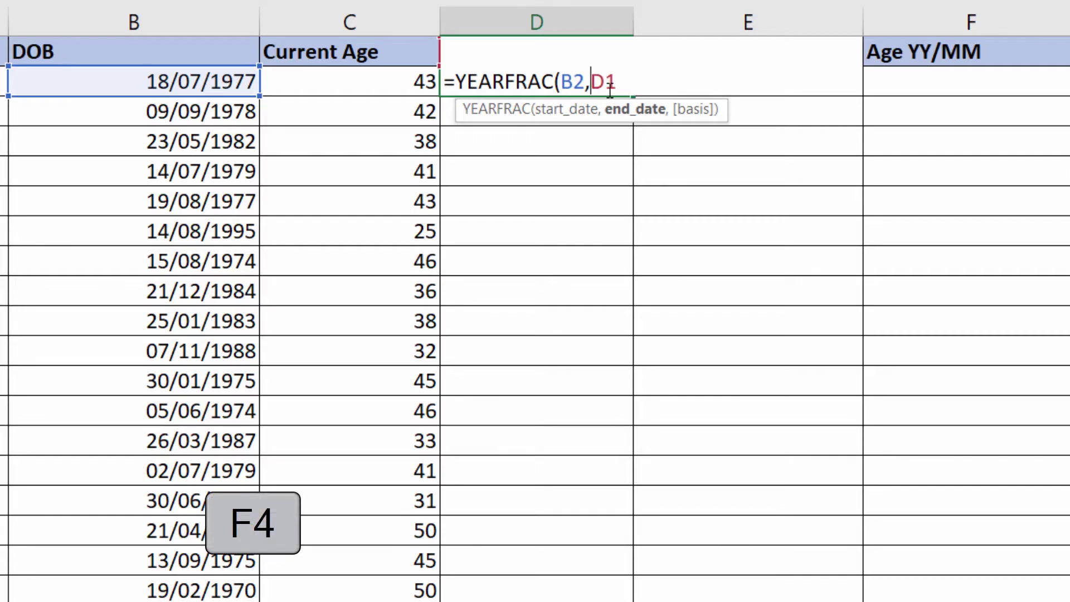
pyautogui.write('$')
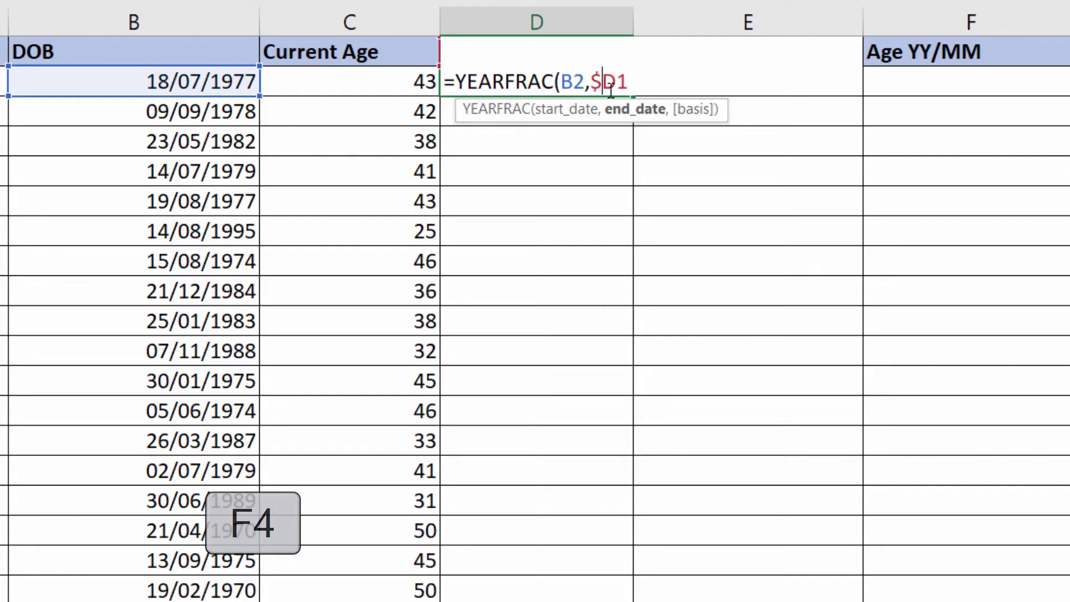
pyautogui.click(622, 82)
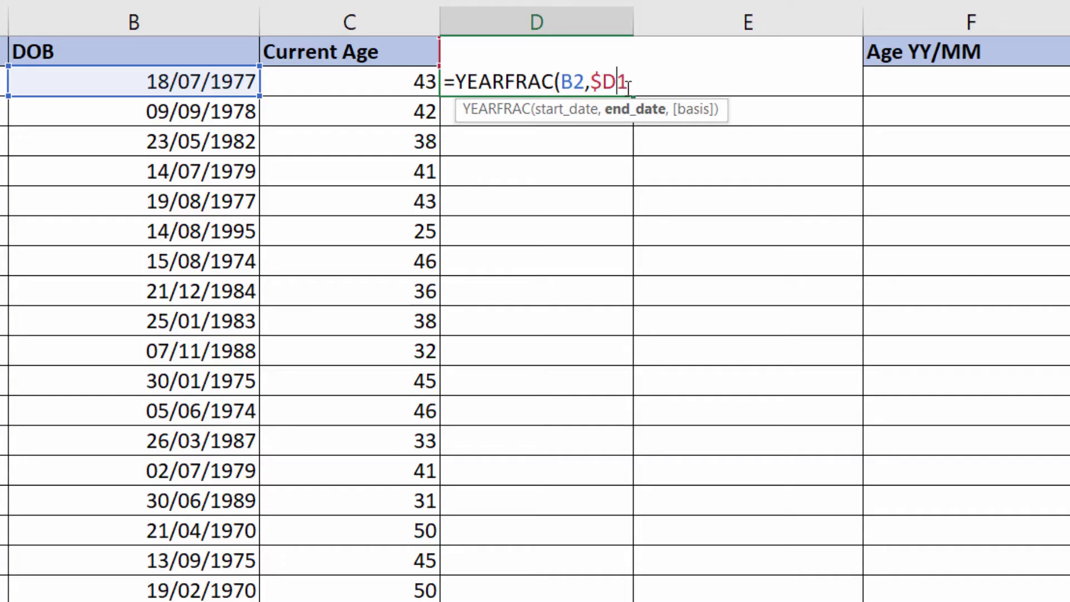
pyautogui.write('$1)')
pyautogui.hotkey('ctrl', 'Return')
# Start wrapping the D2 formula in INT() to round it down to whole years.
pyautogui.doubleClick(569, 74)
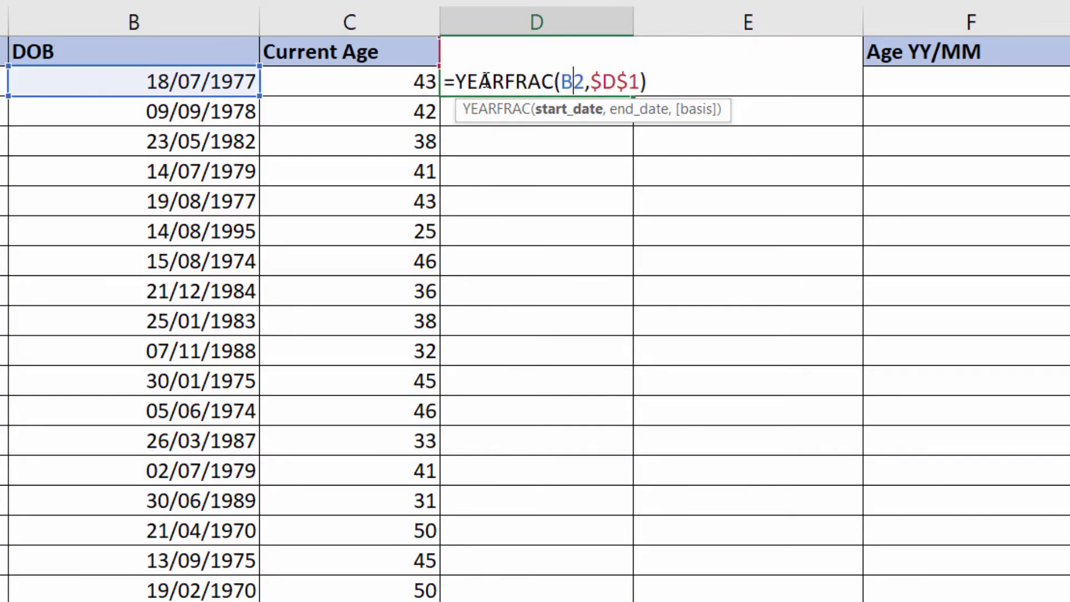
pyautogui.press('Home')
pyautogui.press('Right')
pyautogui.write('INT(')
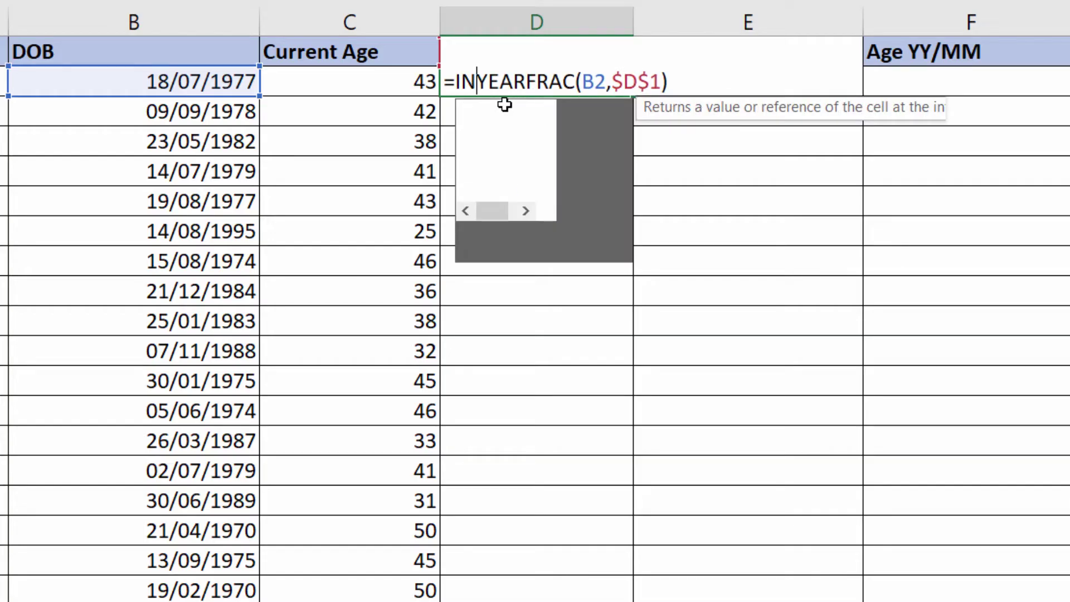
pyautogui.click(694, 91)
# Complete =INT(YEARFRAC(B2,$D$1)) in D2 and fill it down column D, showing ages like 46, 34 and 51.
pyautogui.write(')')
pyautogui.press('Return')
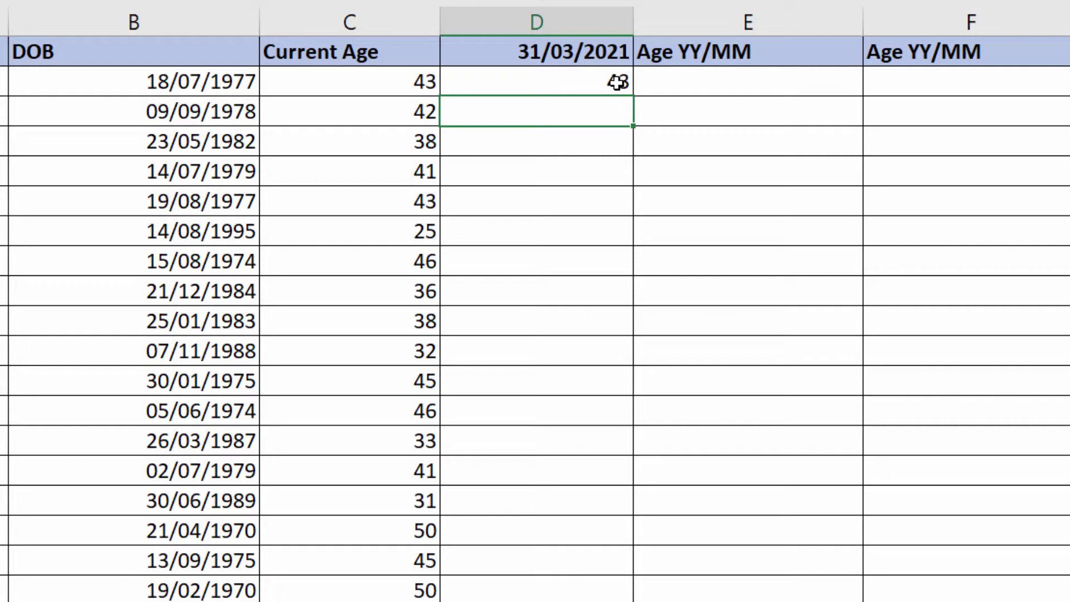
pyautogui.click(616, 81)
pyautogui.doubleClick(634, 96)
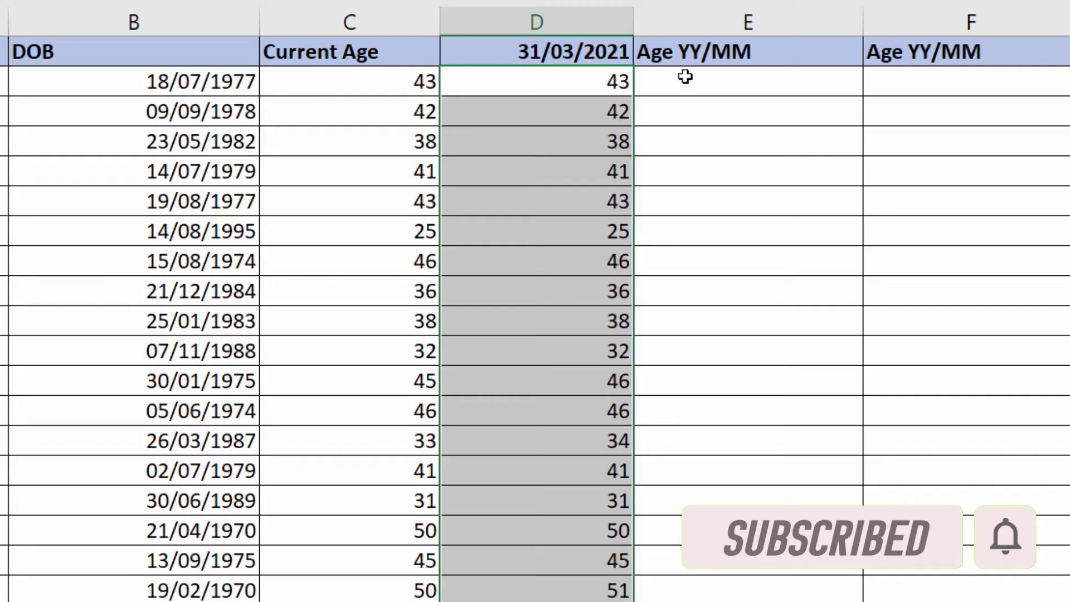
pyautogui.click(721, 77)
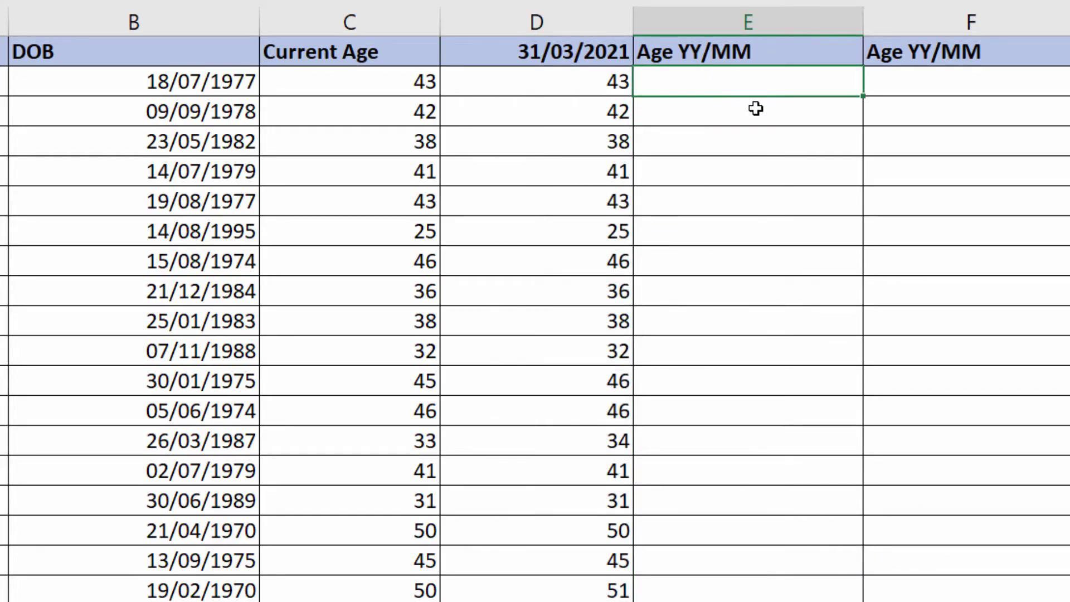
# Enter =DATEDIF(B2,TODAY(),"Y") in E2 and fill it down column E, showing ages like 43, 42 and 38.
pyautogui.write('=date')
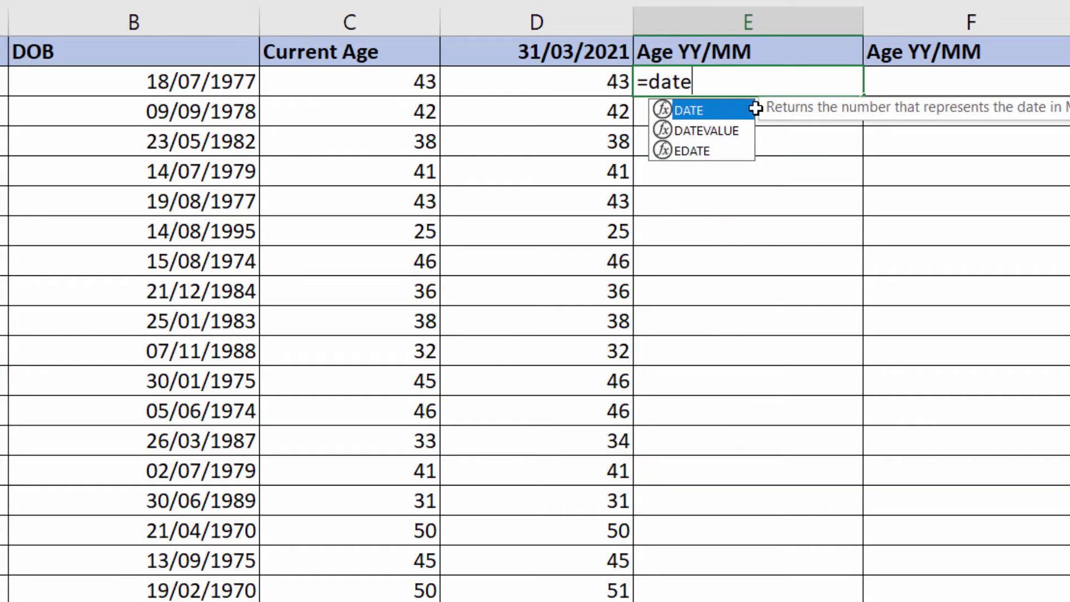
pyautogui.write('d')
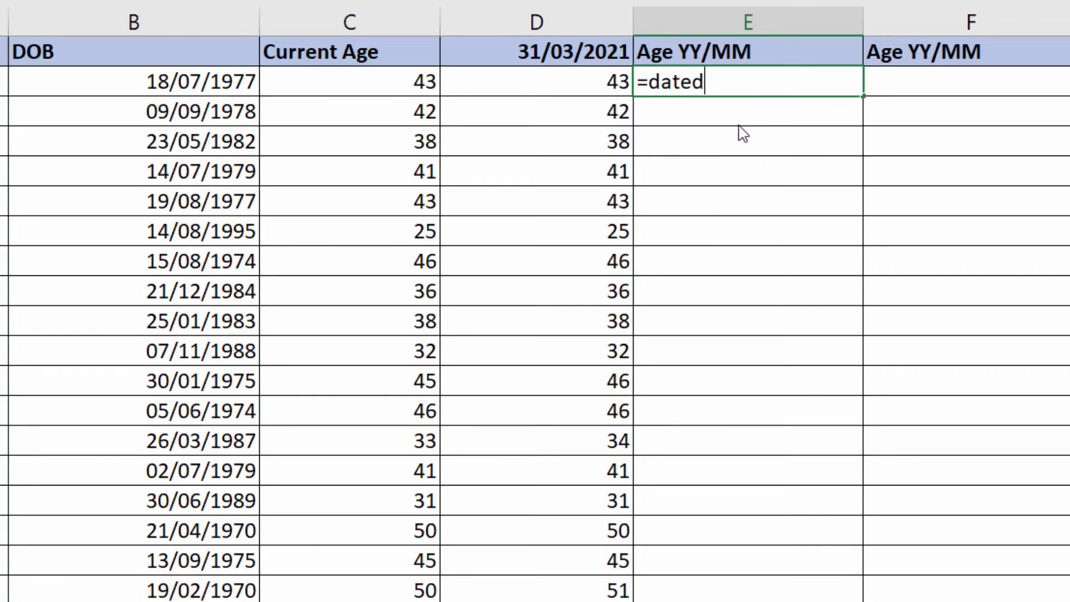
pyautogui.write('if(')
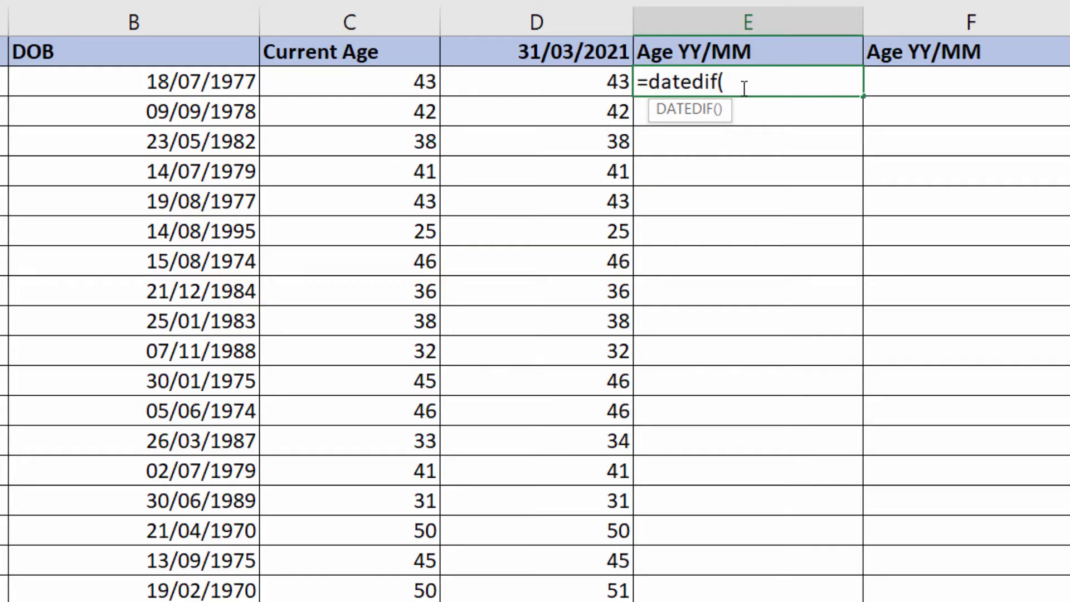
pyautogui.click(186, 90)
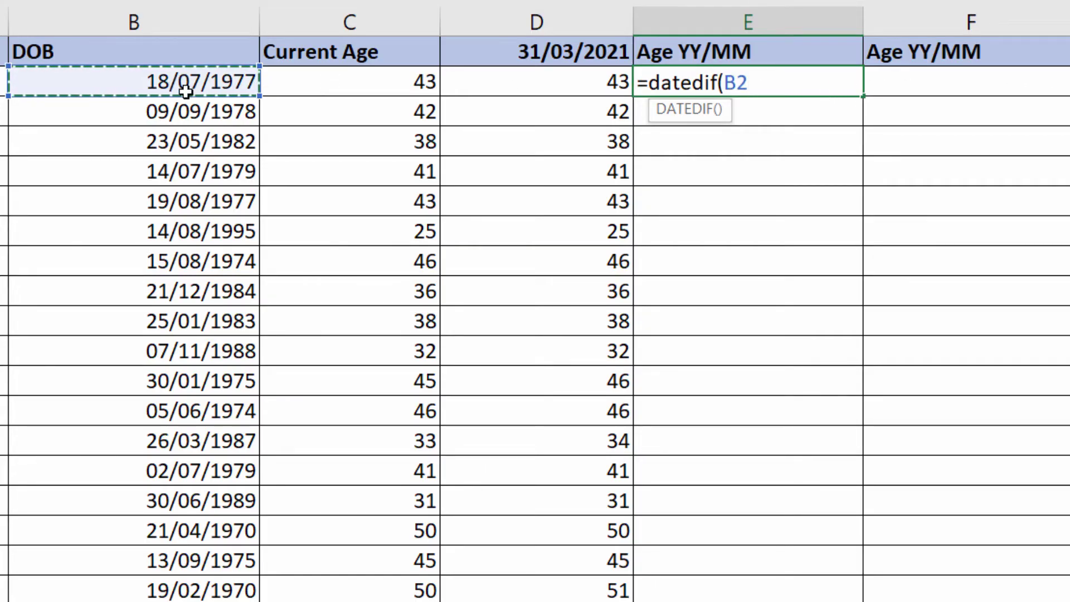
pyautogui.write(',T')
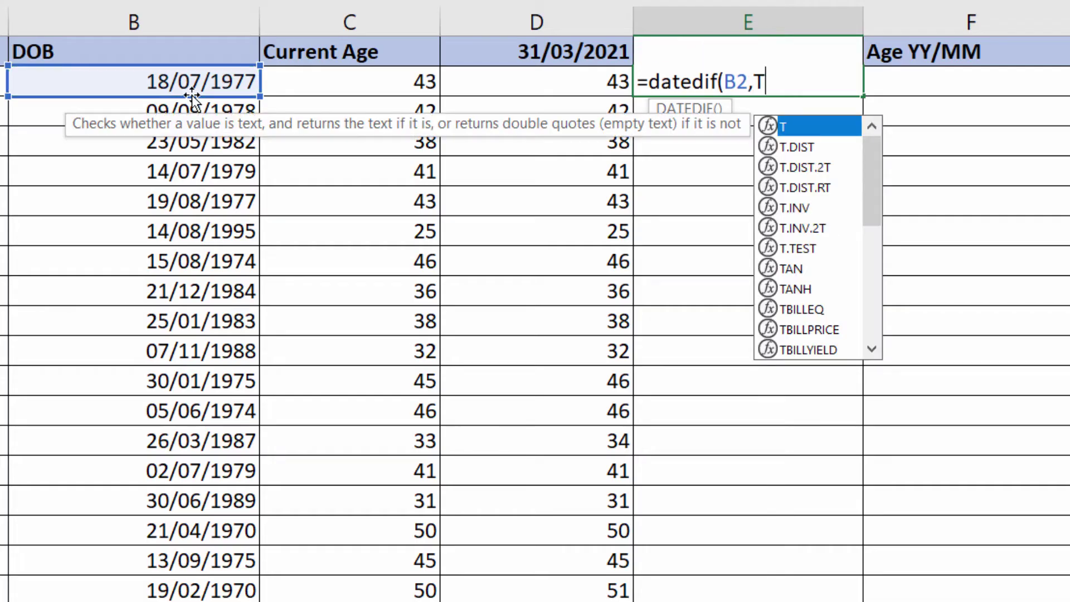
pyautogui.write('ODAY()')
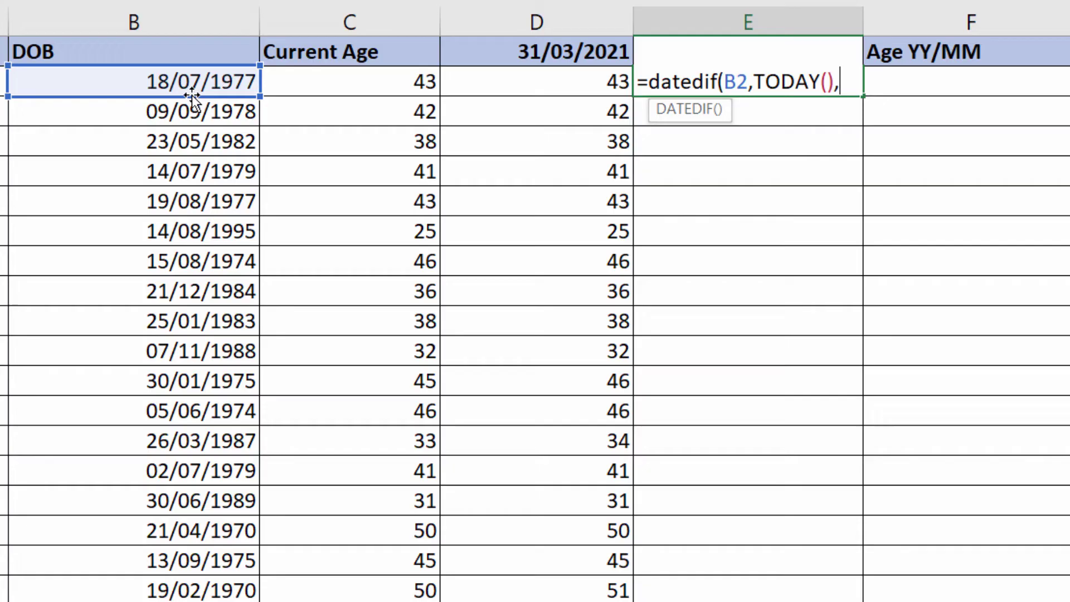
pyautogui.write(',"Y')
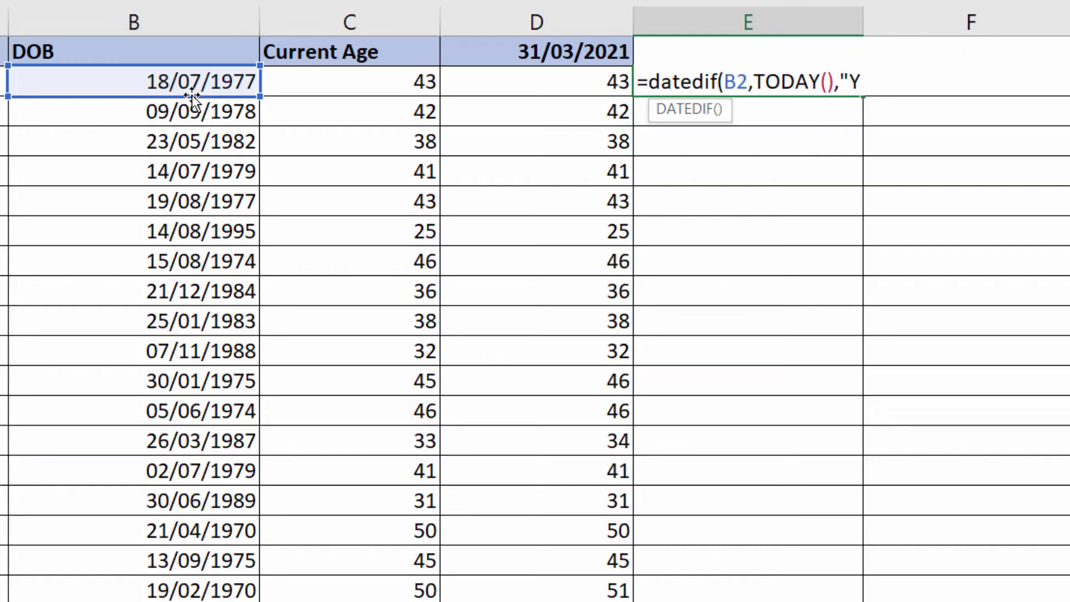
pyautogui.write('")')
pyautogui.press('Return')
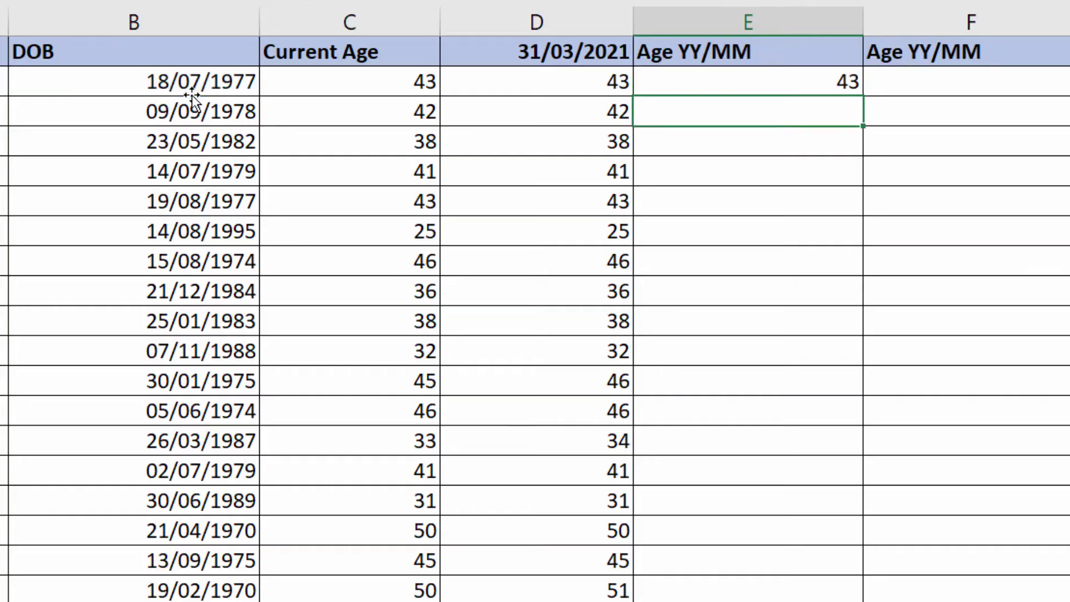
pyautogui.click(831, 90)
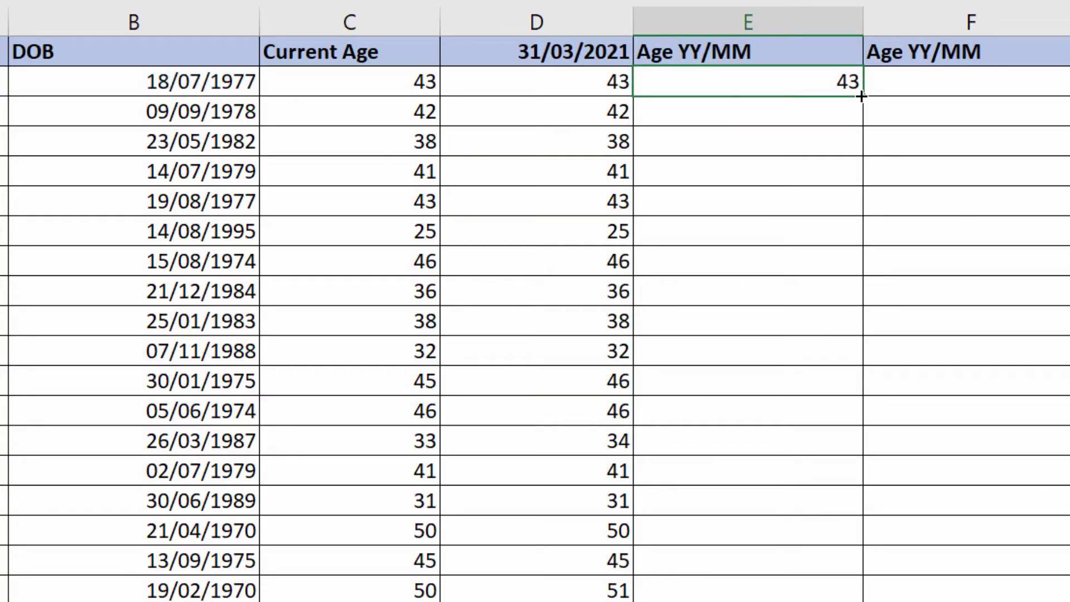
pyautogui.doubleClick(862, 96)
# Enter =DATEDIF(B2,today(),"M") in F2, giving 522 total months.
pyautogui.click(938, 82)
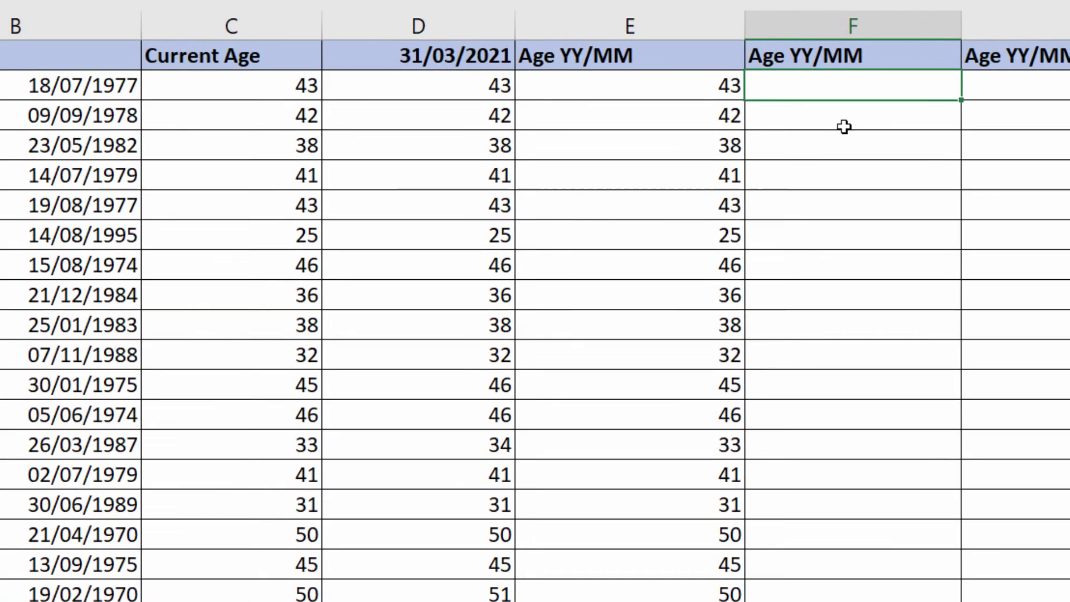
pyautogui.write('=dae')
pyautogui.press('BackSpace')
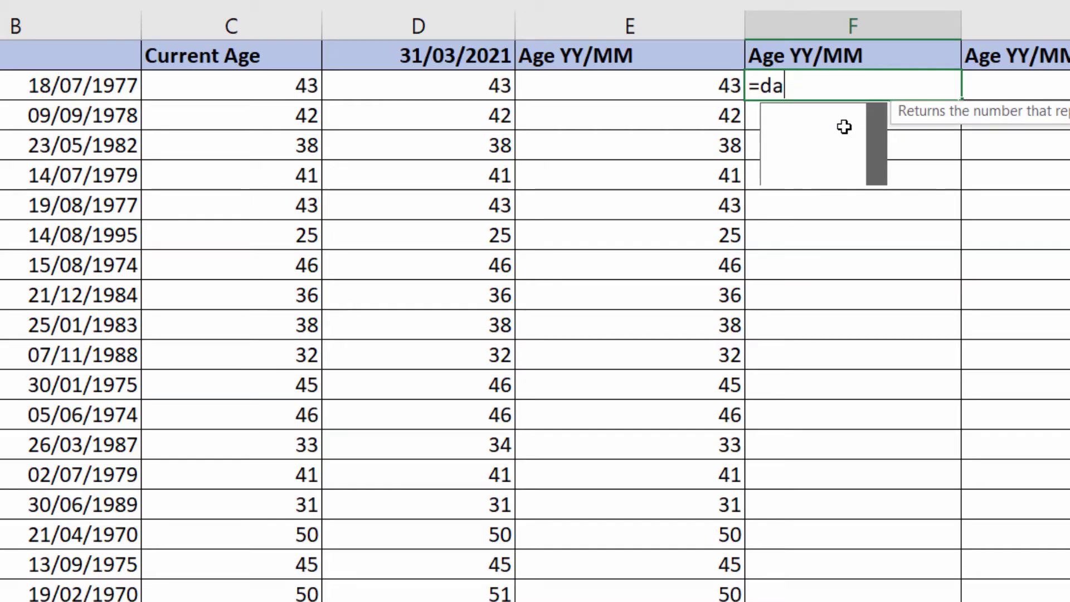
pyautogui.write('tedif(')
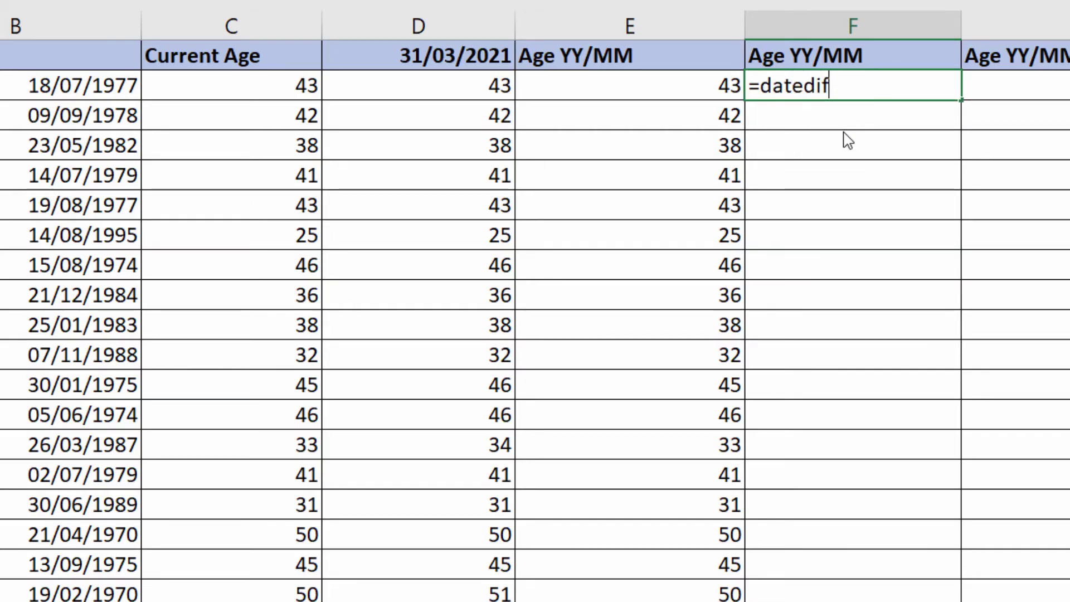
pyautogui.click(27, 96)
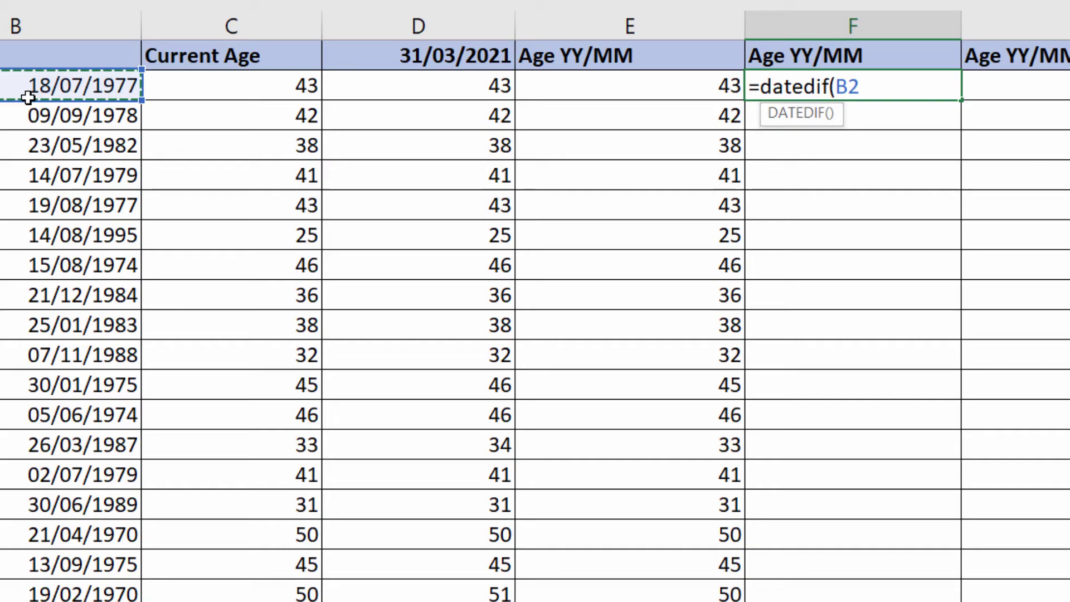
pyautogui.write(',tod')
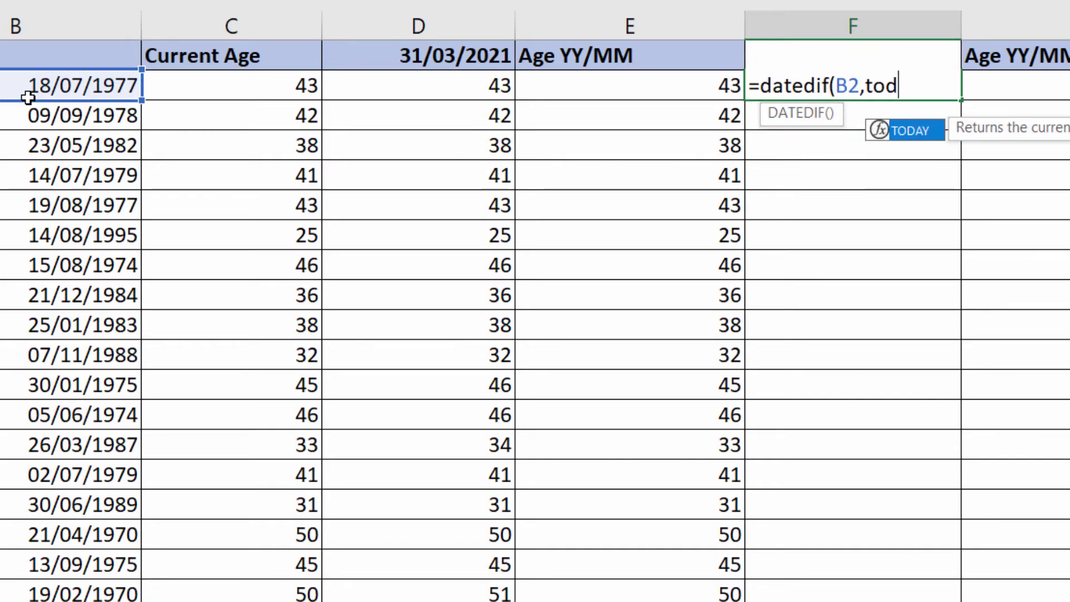
pyautogui.write('ay()')
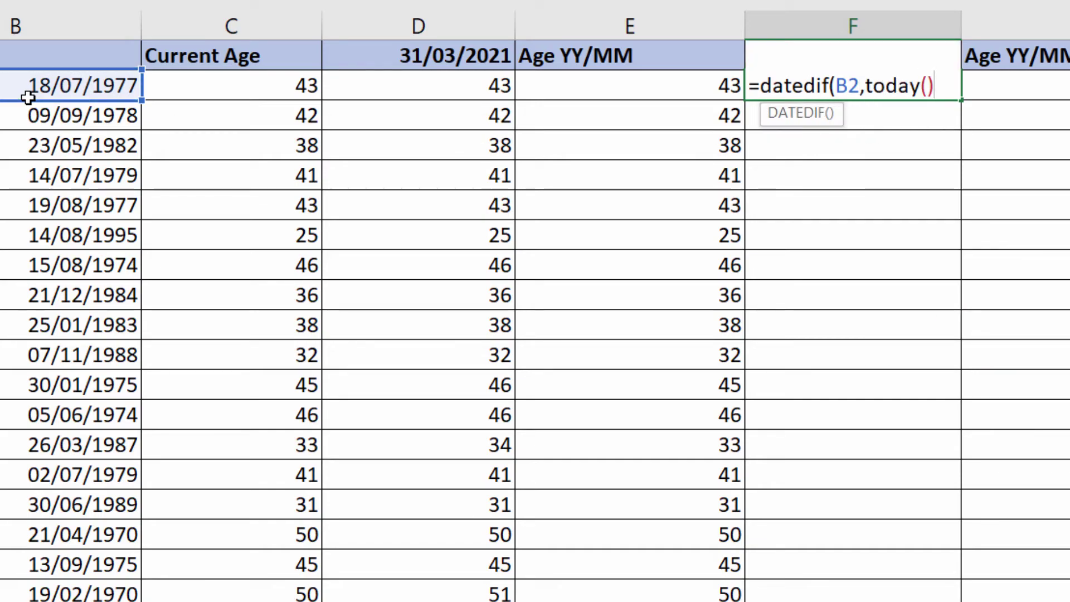
pyautogui.write(',"M"')
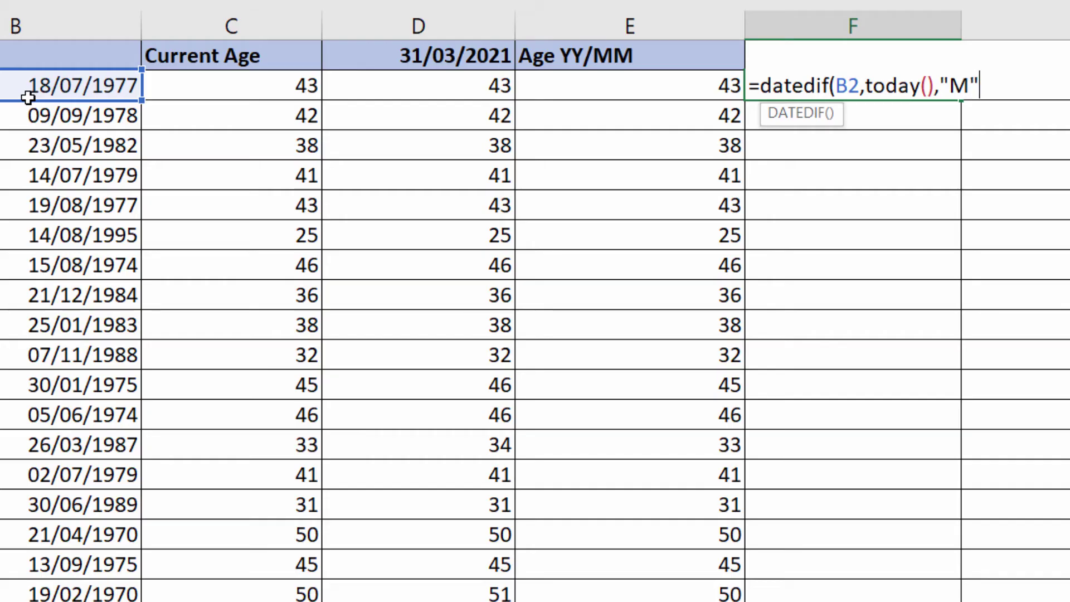
pyautogui.write(')')
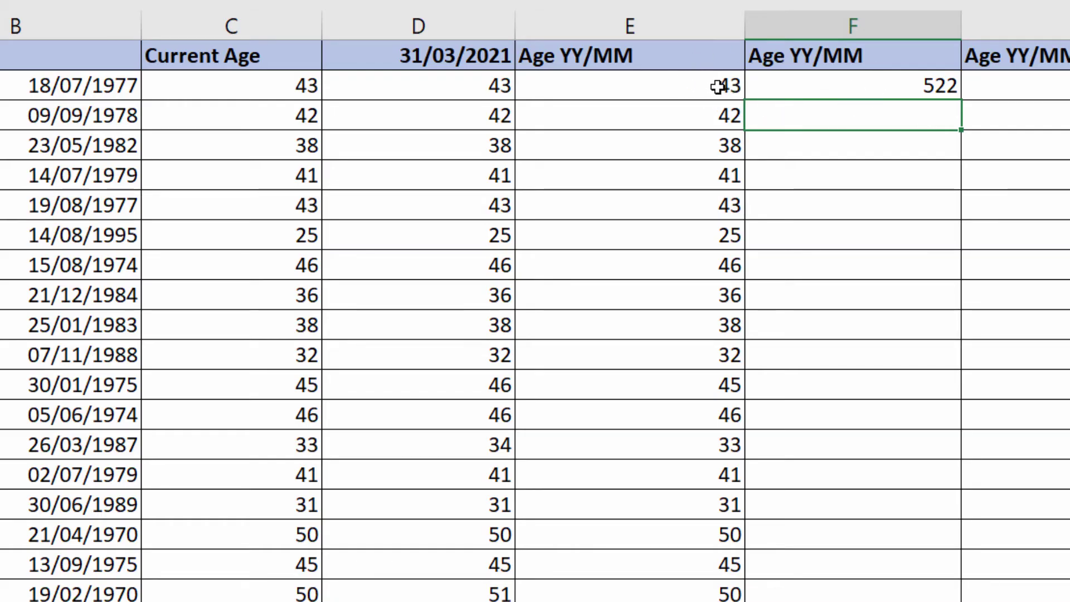
# Edit F2's unit argument from "M" to "YM" for leftover months only.
pyautogui.click(901, 84)
pyautogui.doubleClick(901, 84)
pyautogui.click(975, 86)
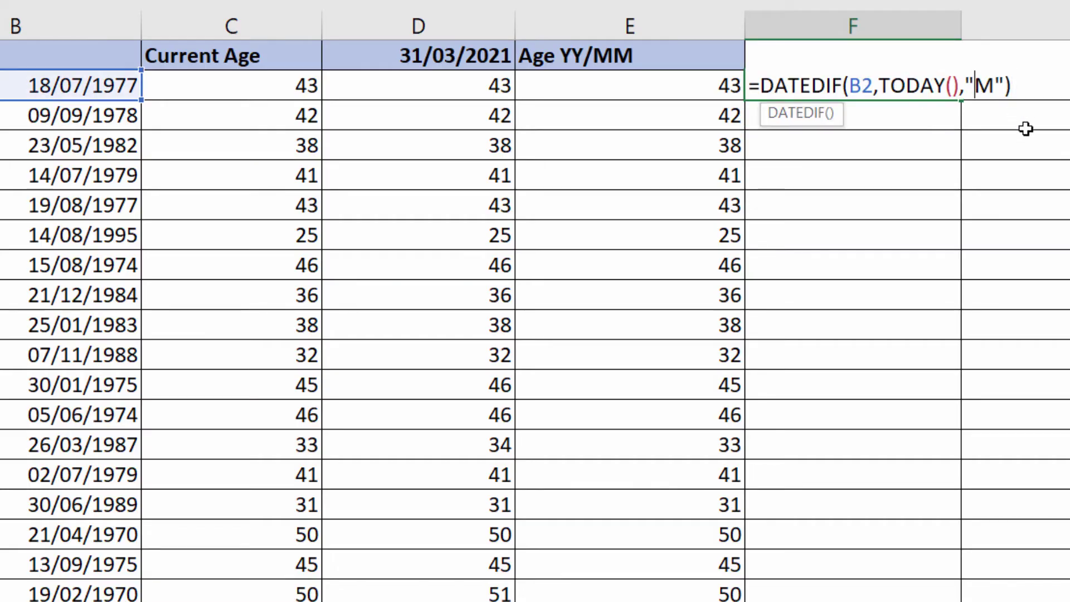
pyautogui.write('Y')
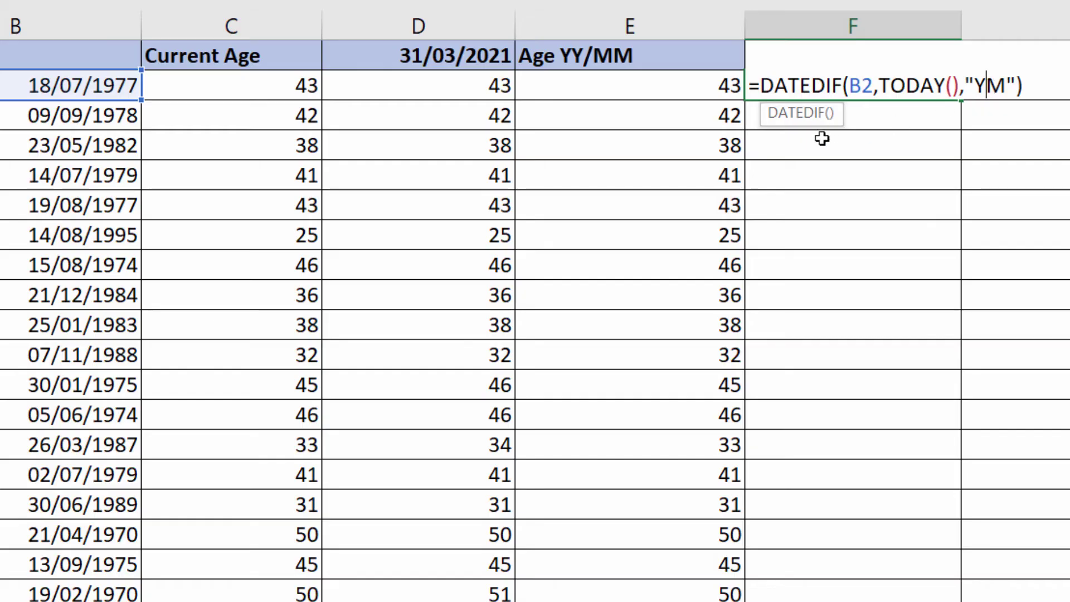
pyautogui.click(788, 115)
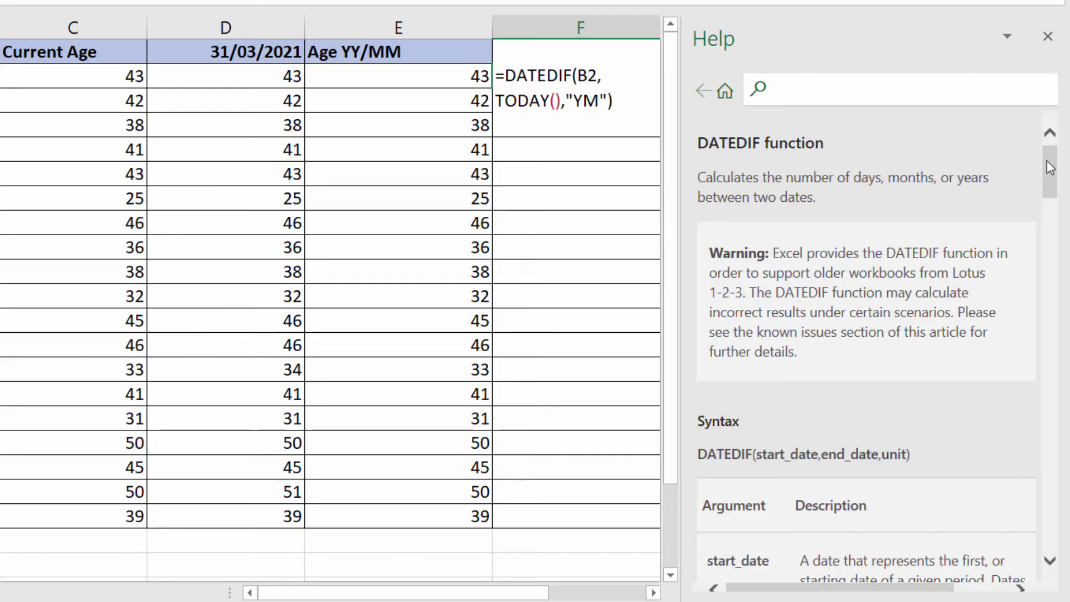
pyautogui.moveTo(1049, 162); pyautogui.dragTo(1052, 254)
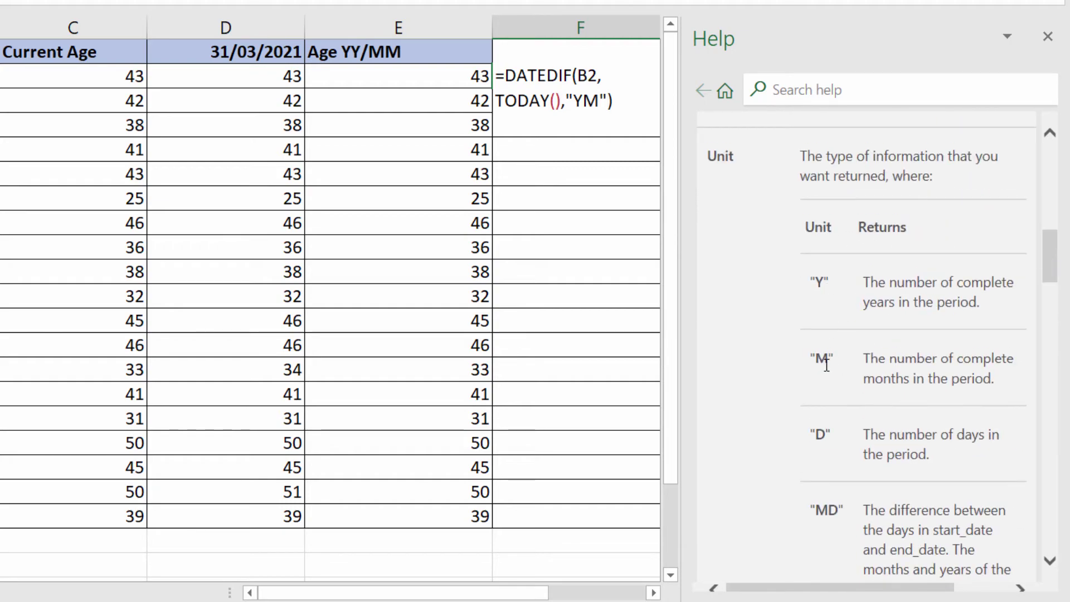
pyautogui.moveTo(1049, 262); pyautogui.dragTo(1053, 326)
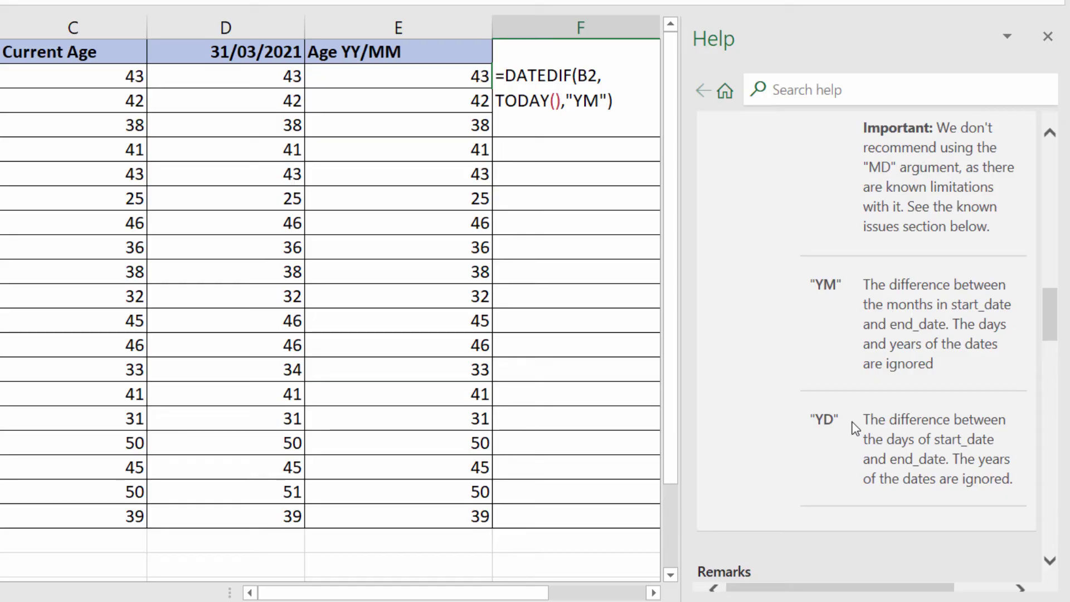
pyautogui.click(1048, 37)
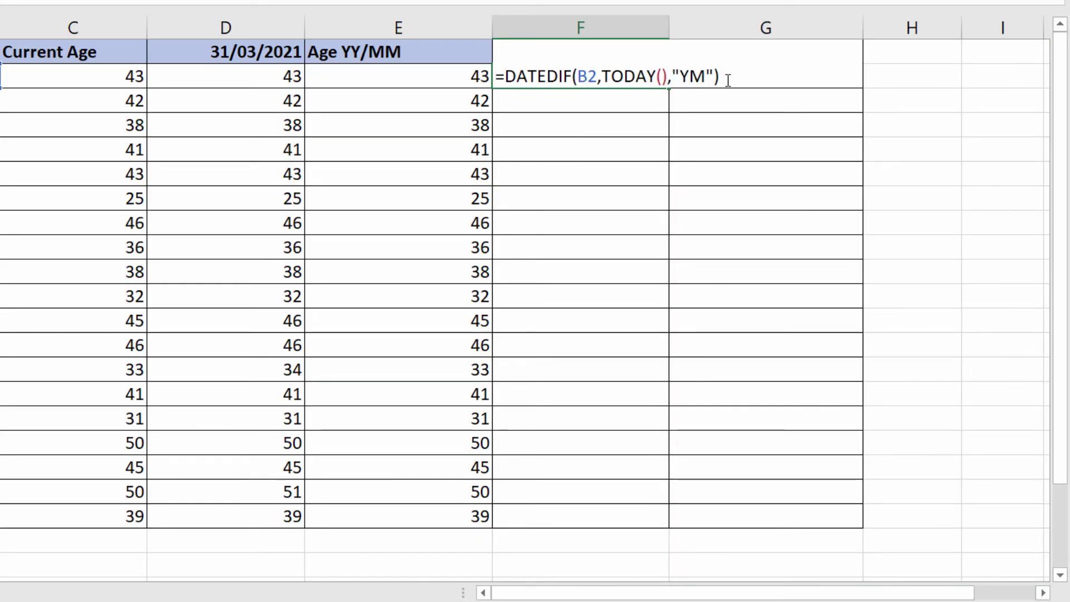
# Commit the "YM" formula in F2 and fill it down to F20, showing months like 6, 4 and 8.
pyautogui.press('Return')
pyautogui.click(612, 67)
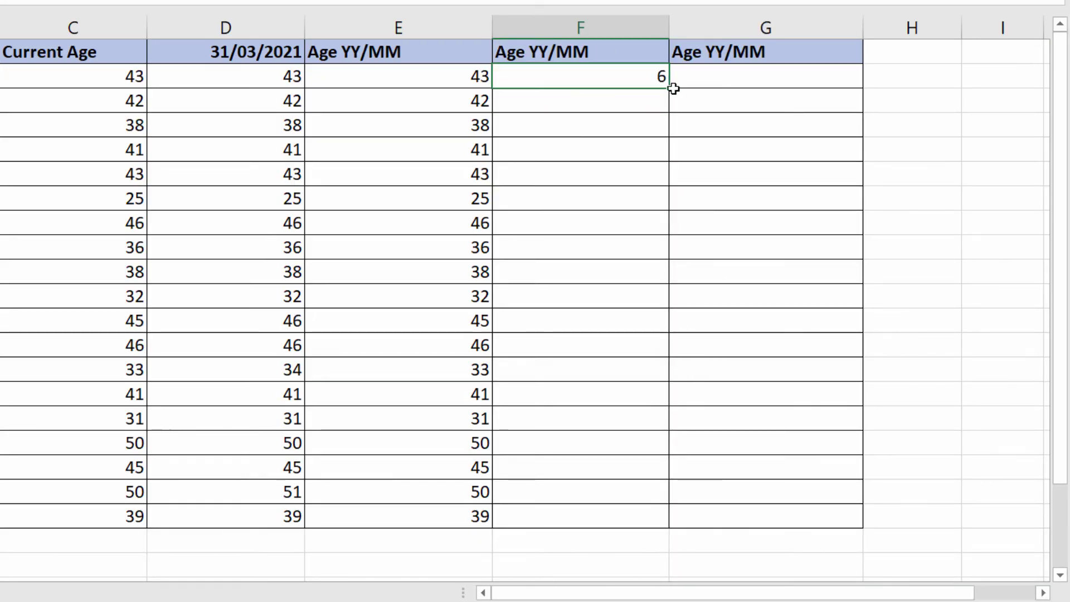
pyautogui.doubleClick(669, 89)
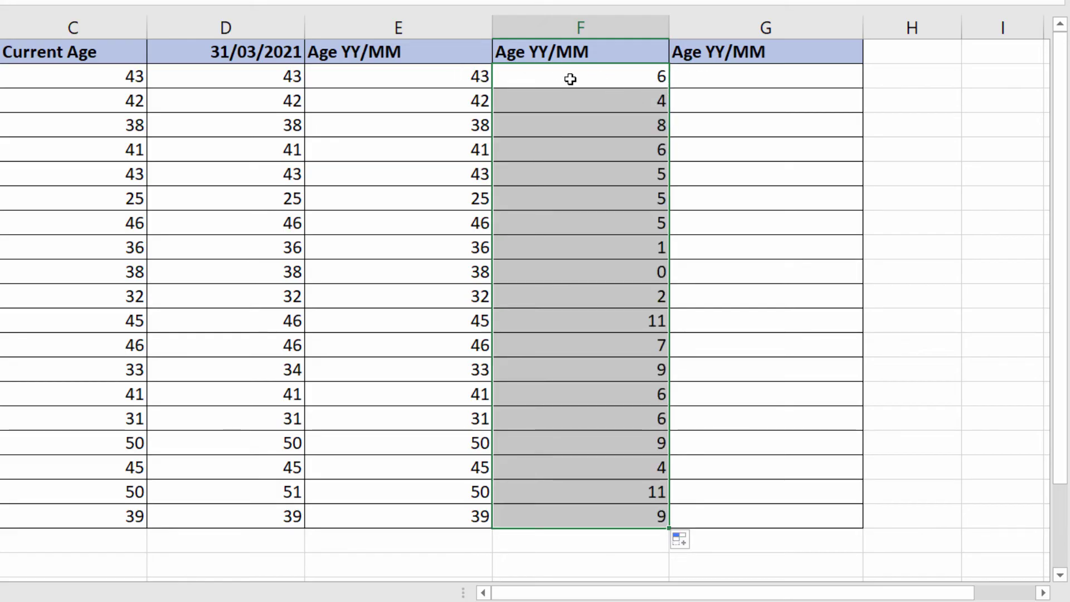
# Copy the text of E2's DATEDIF years formula and select G2 for the combined age.
pyautogui.click(474, 78)
pyautogui.doubleClick(474, 77)
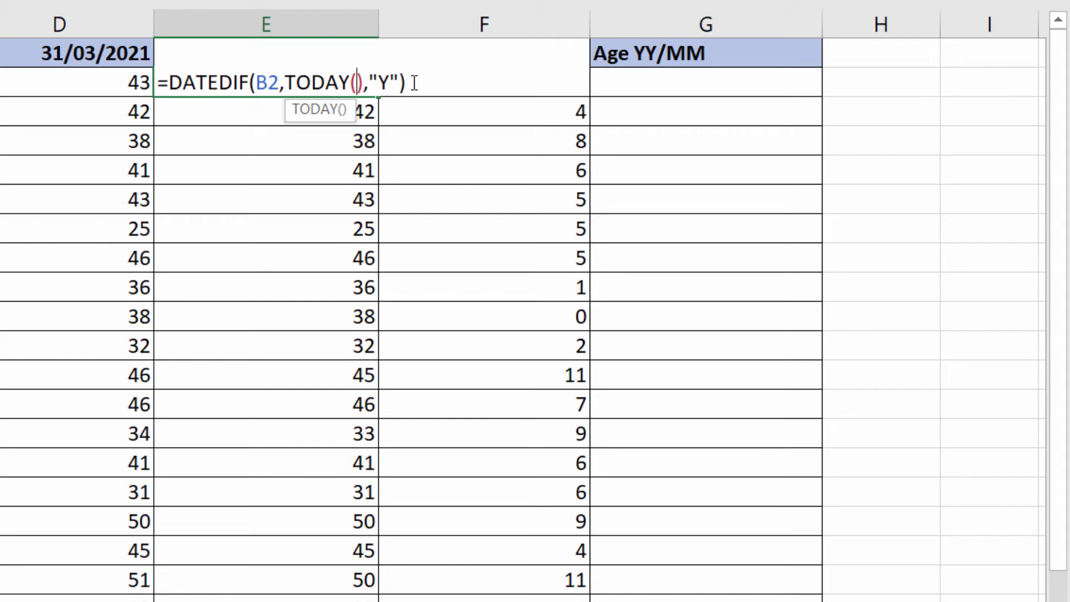
pyautogui.hotkey('shift', 'Home')
pyautogui.hotkey('ctrl', 'c')
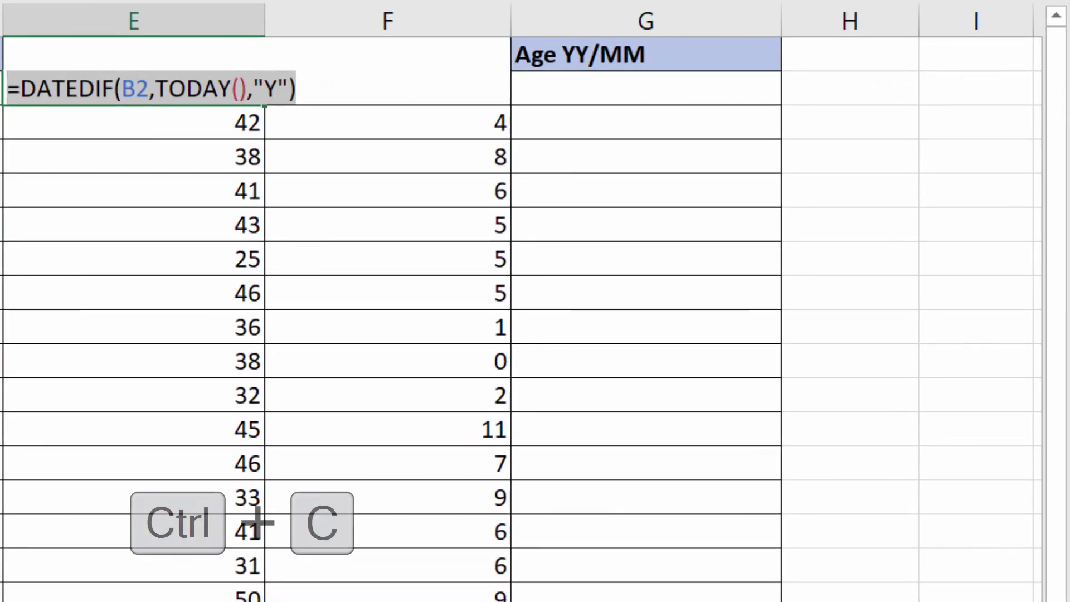
pyautogui.press('Return')
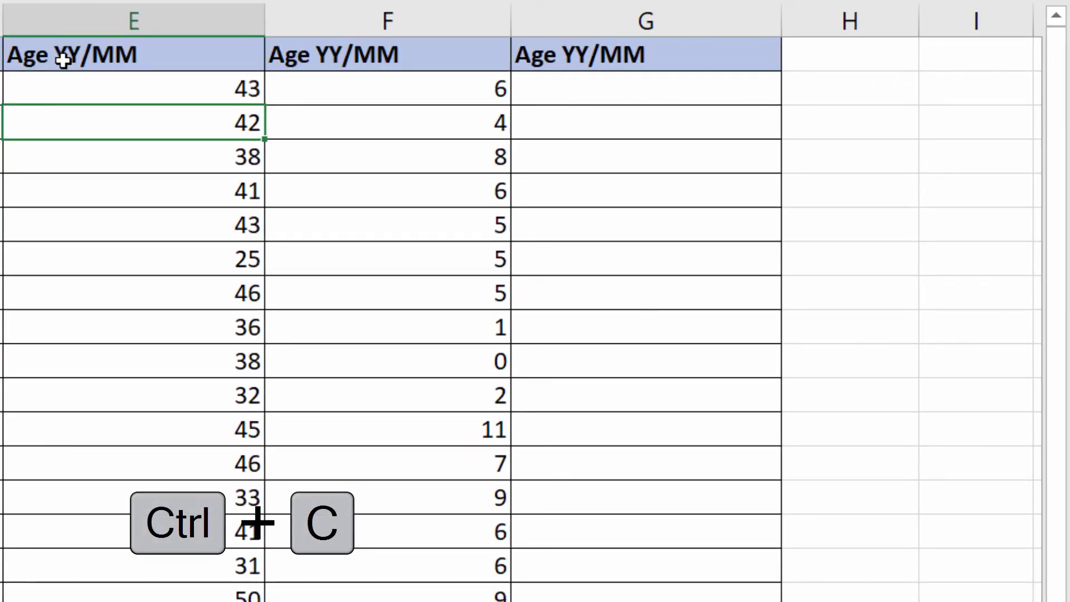
pyautogui.click(577, 84)
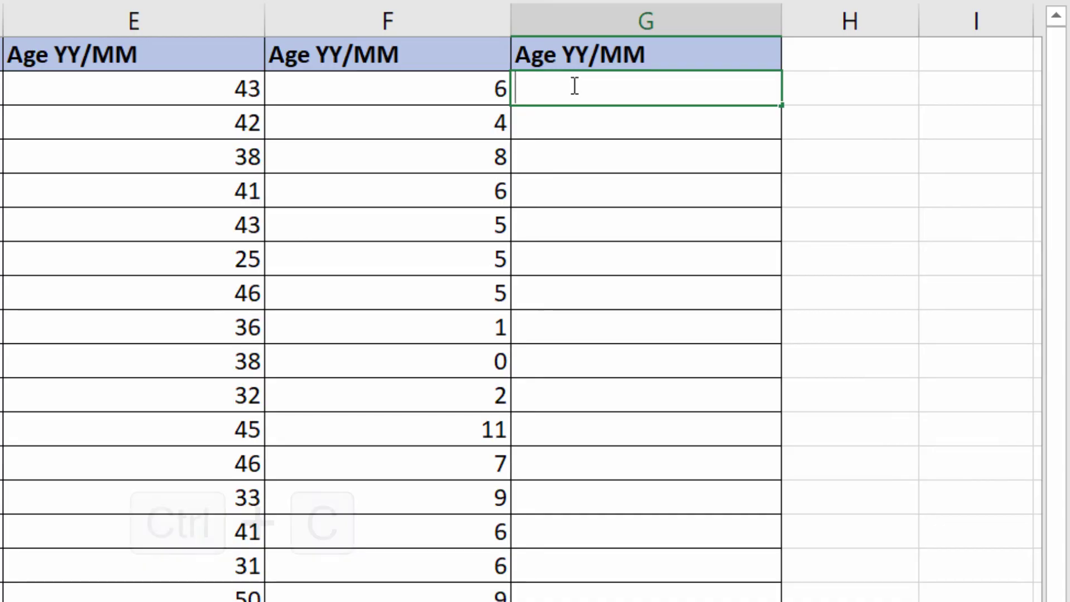
# Enter the years DATEDIF formula in G2 followed by &" Yrs ".
pyautogui.hotkey('ctrl', 'v')
pyautogui.write('&')
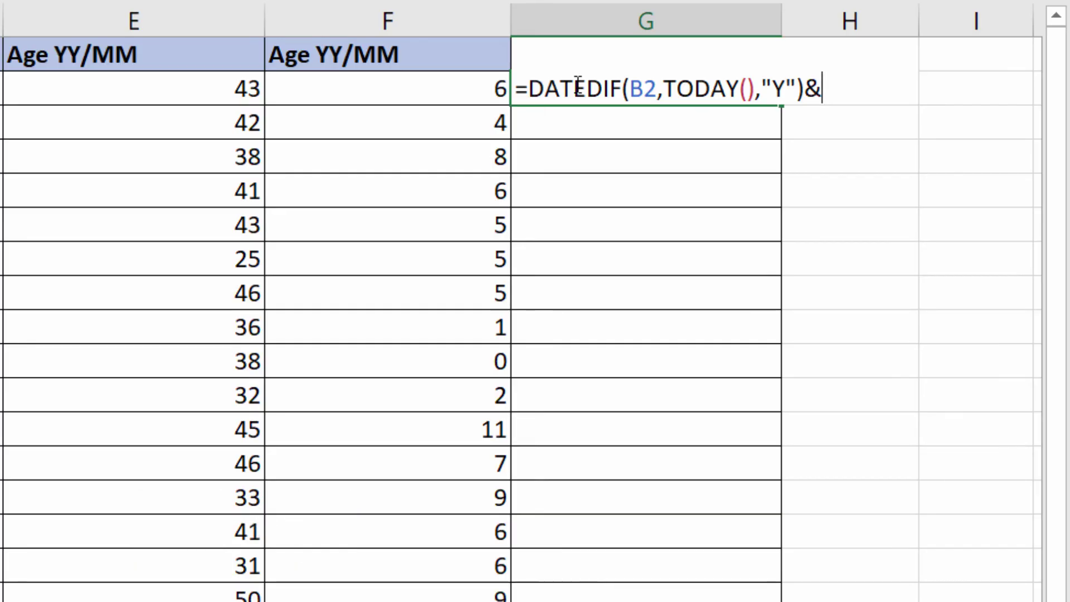
pyautogui.write('" Yrs')
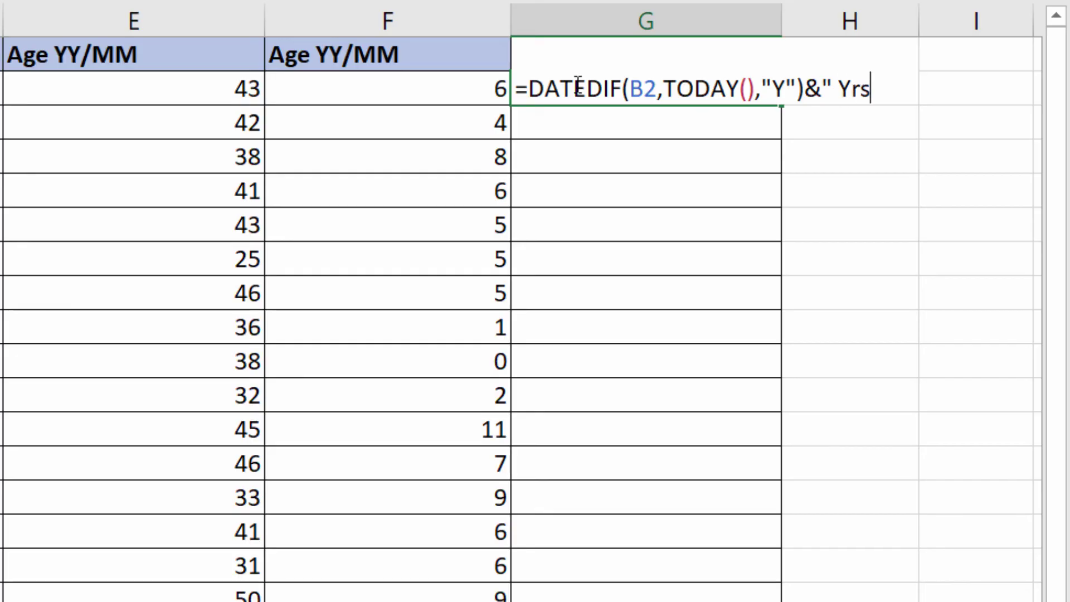
pyautogui.write(' "')
pyautogui.press('Return')
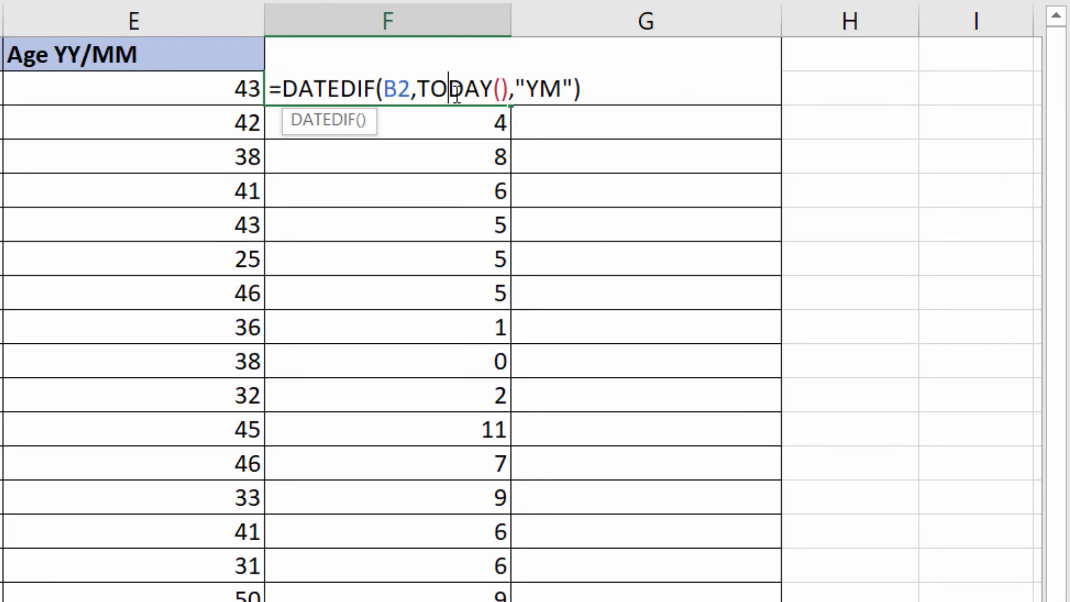
# Append F2's months DATEDIF and &" Mths" to G2, showing 43 Yrs 6 Mths.
pyautogui.moveTo(617, 95); pyautogui.dragTo(282, 83)
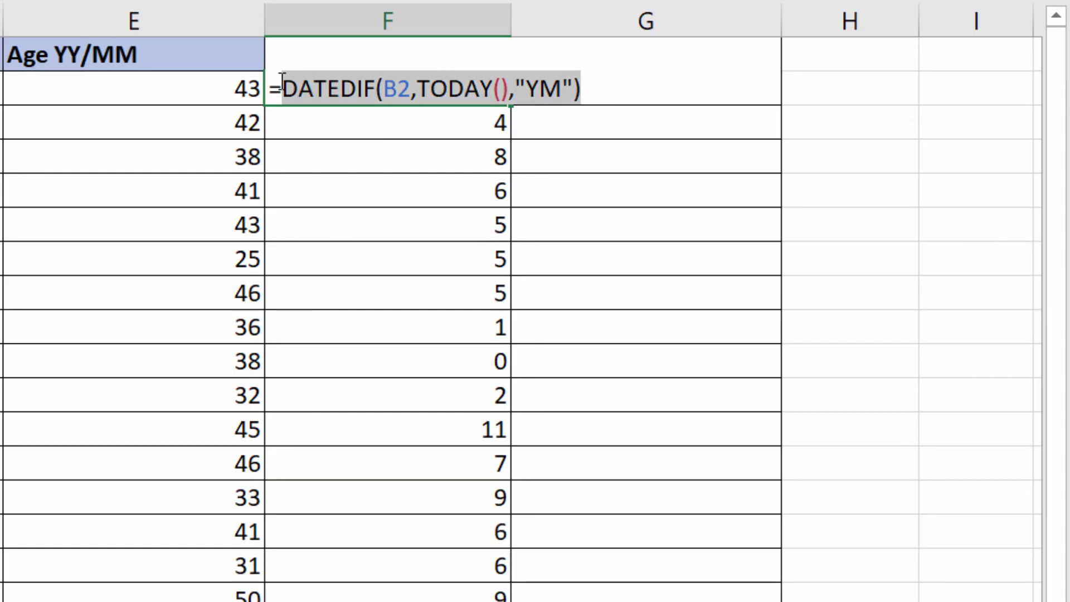
pyautogui.hotkey('ctrl', 'c')
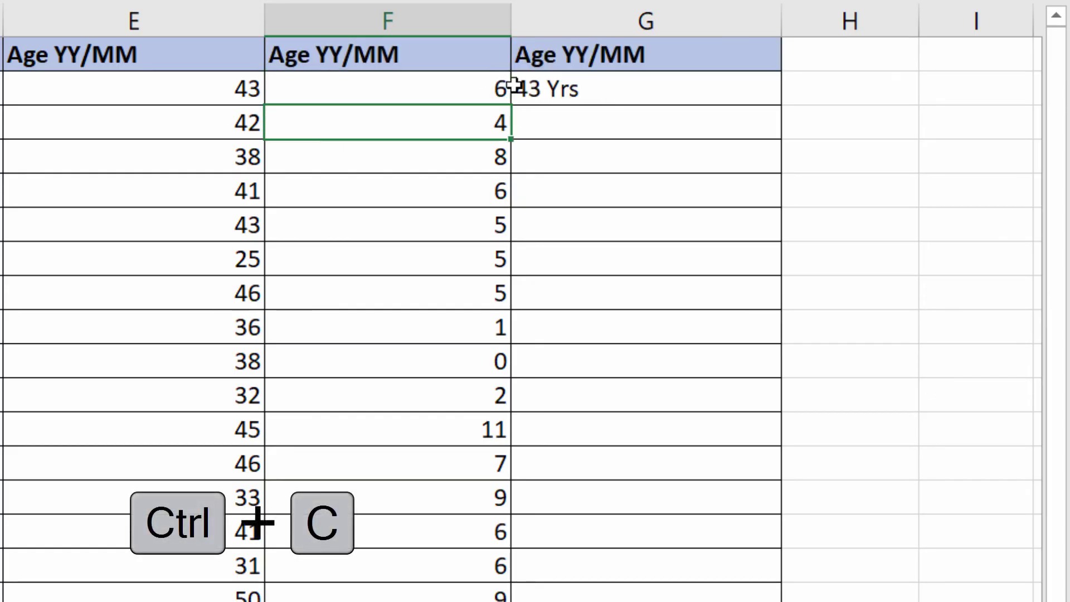
pyautogui.doubleClick(562, 89)
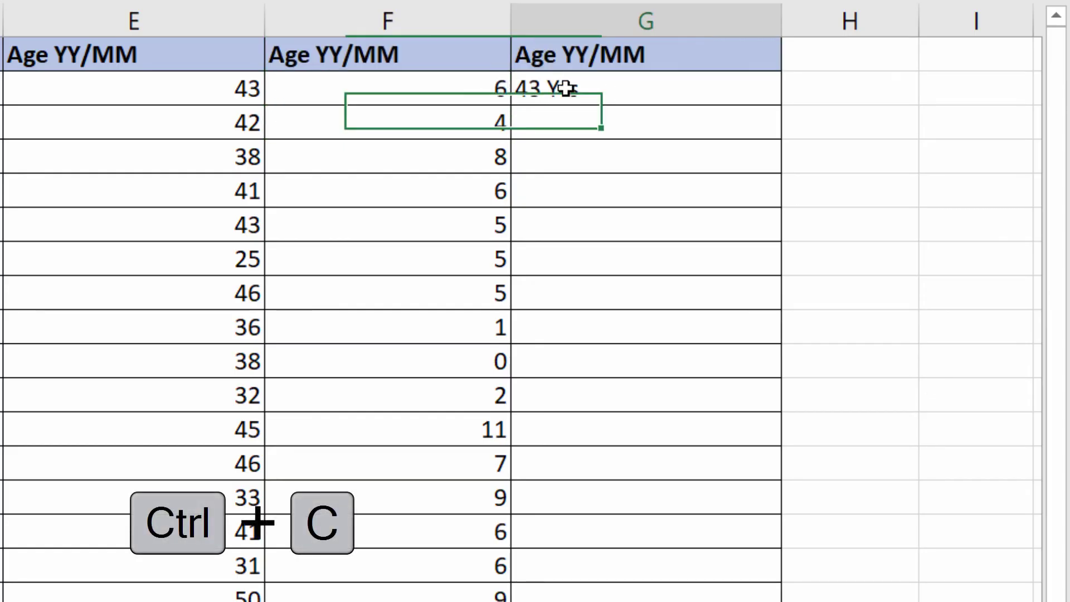
pyautogui.click(891, 86)
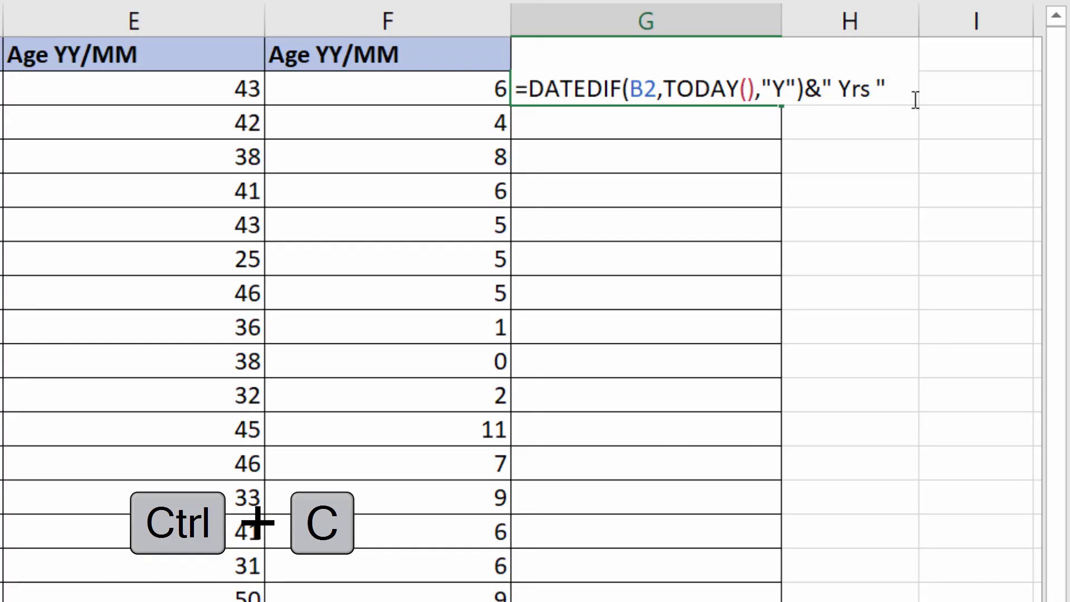
pyautogui.write('&')
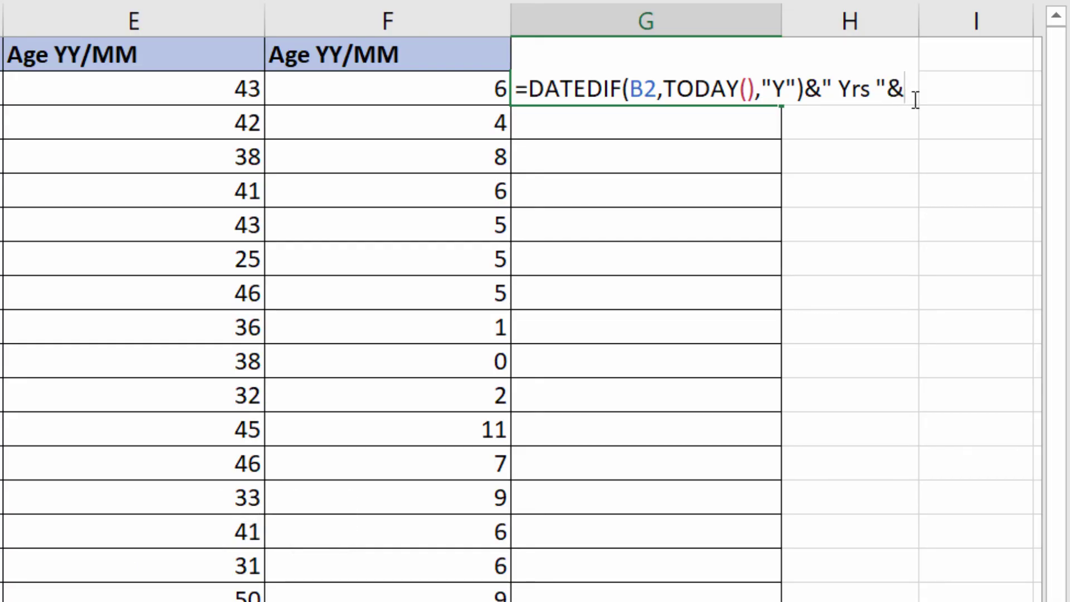
pyautogui.hotkey('ctrl', 'v')
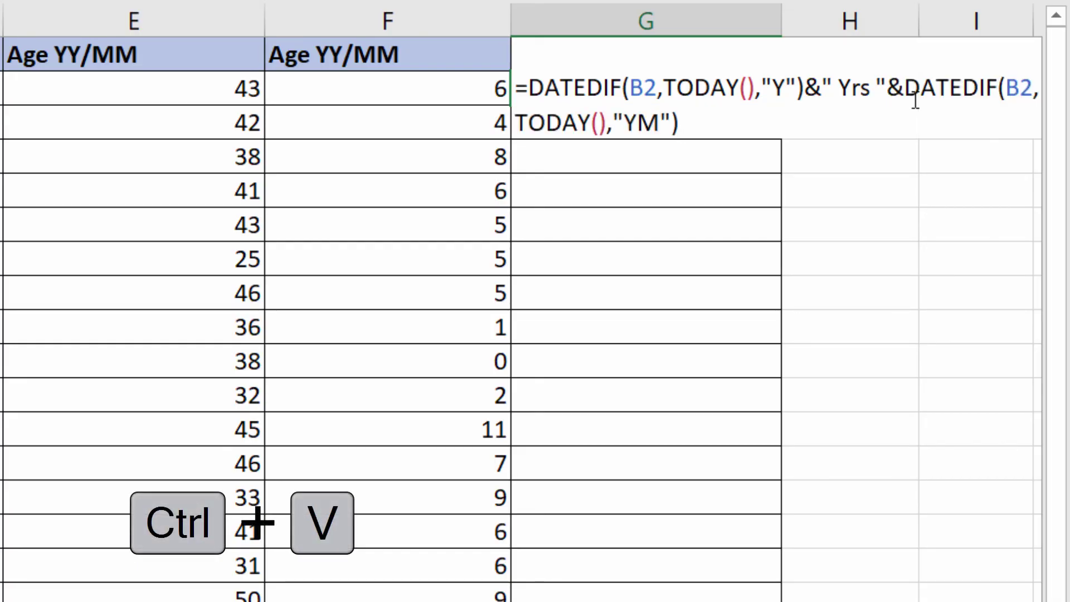
pyautogui.write('&"')
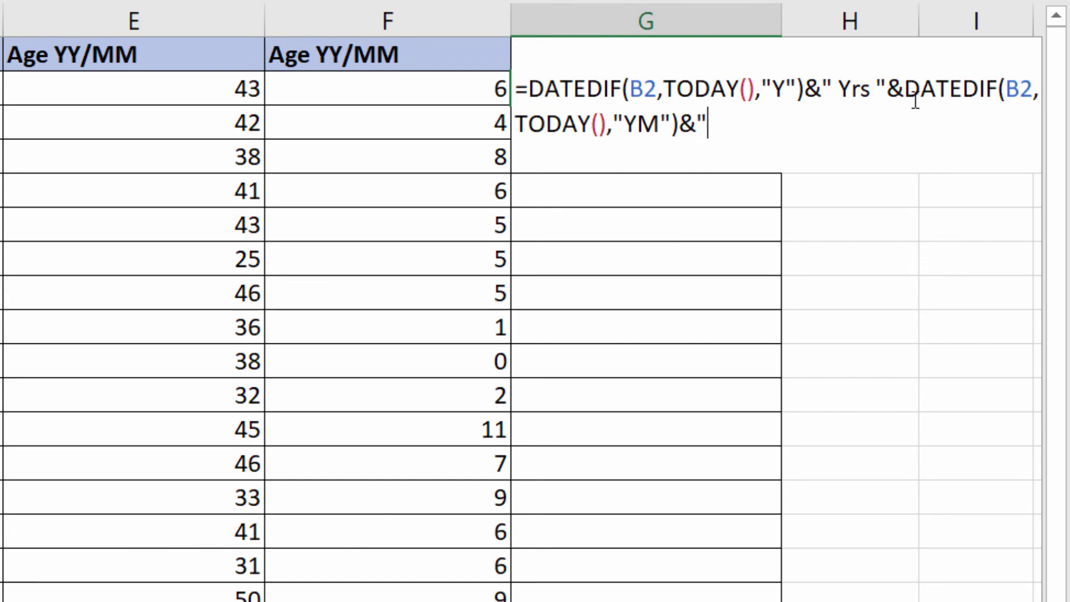
pyautogui.write(' Mt')
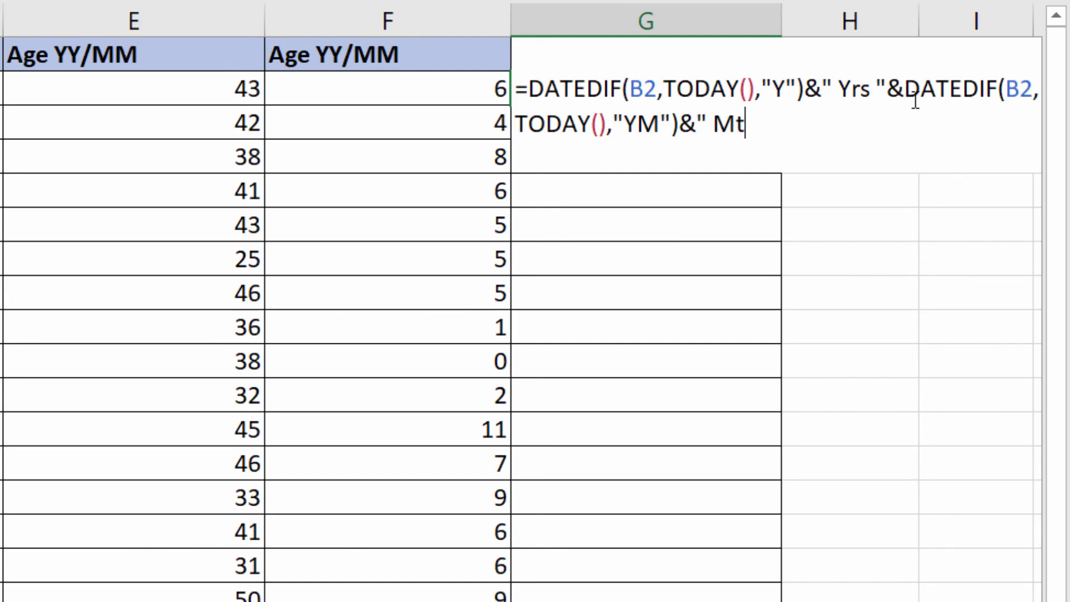
pyautogui.write('hs')
pyautogui.write('"')
pyautogui.press('Return')
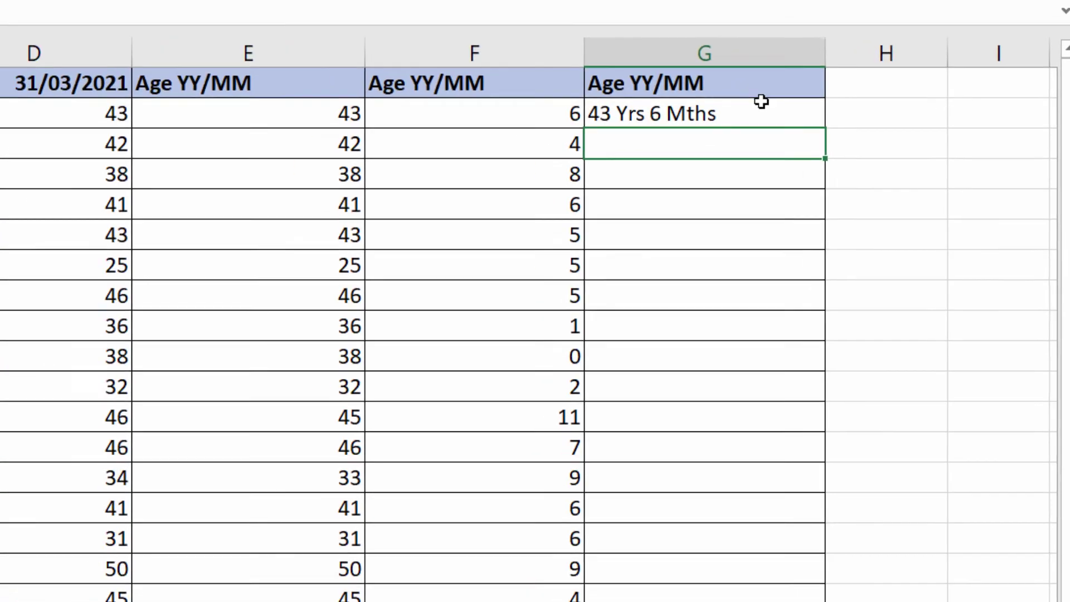
# Fill G2's combined Yrs Mths formula down to G20, giving ages like 42 Yrs 4 Mths.
pyautogui.click(714, 88)
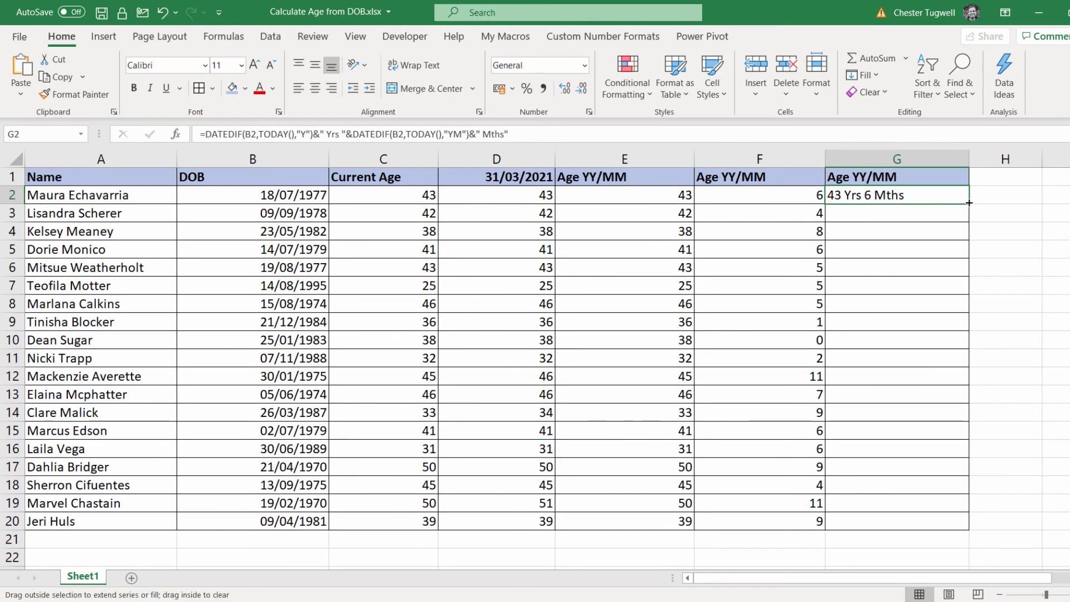
pyautogui.doubleClick(919, 179)
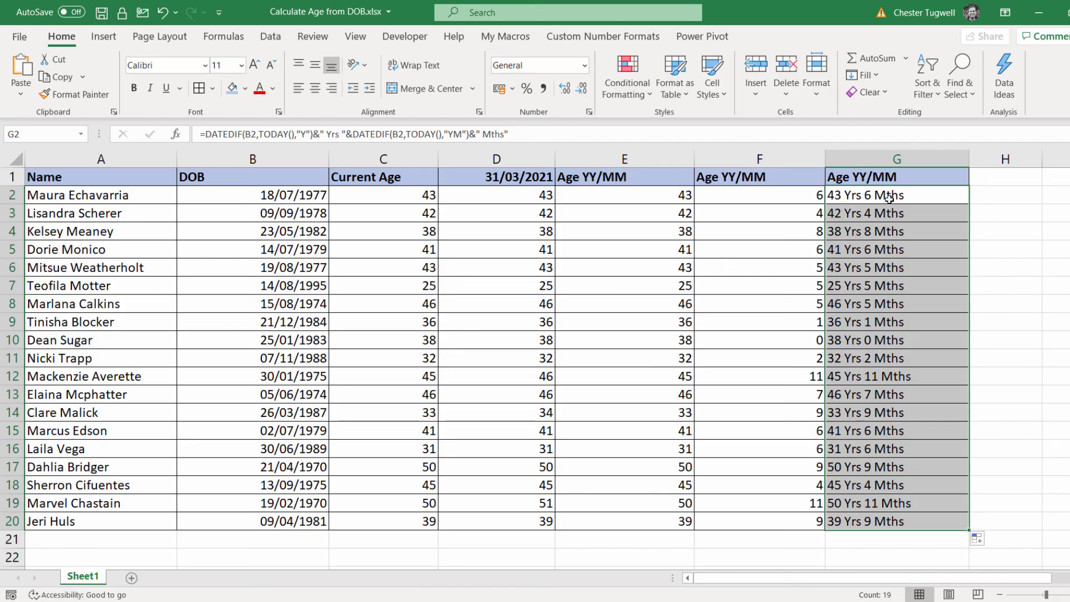